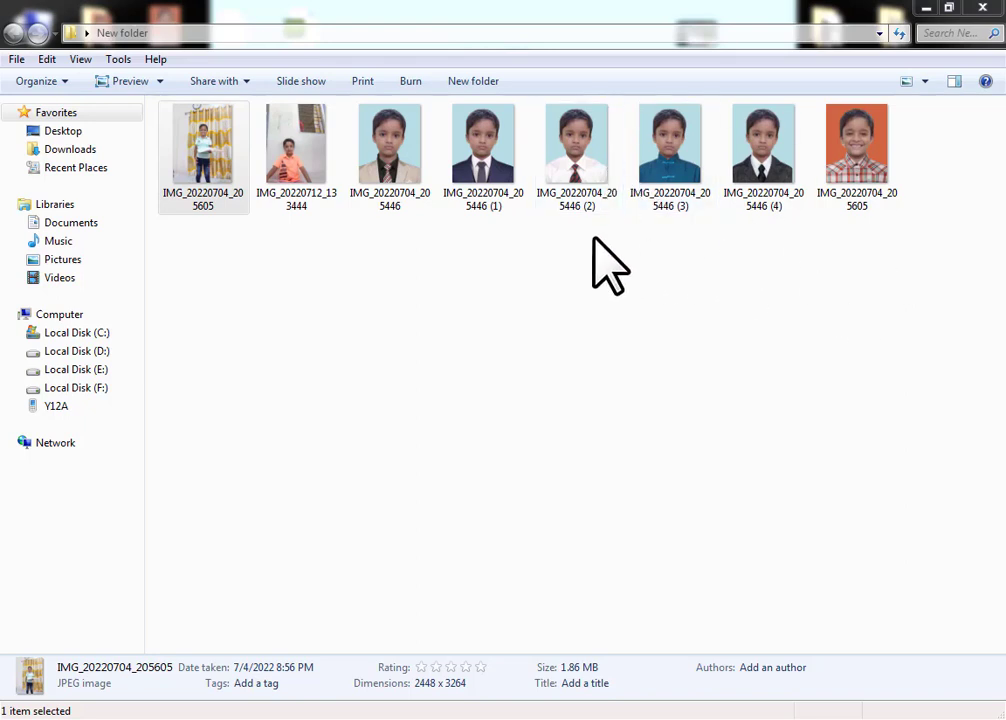
Browse from the first casual photo through the book and suit portraits in the photo viewer.
double_click(233, 160)
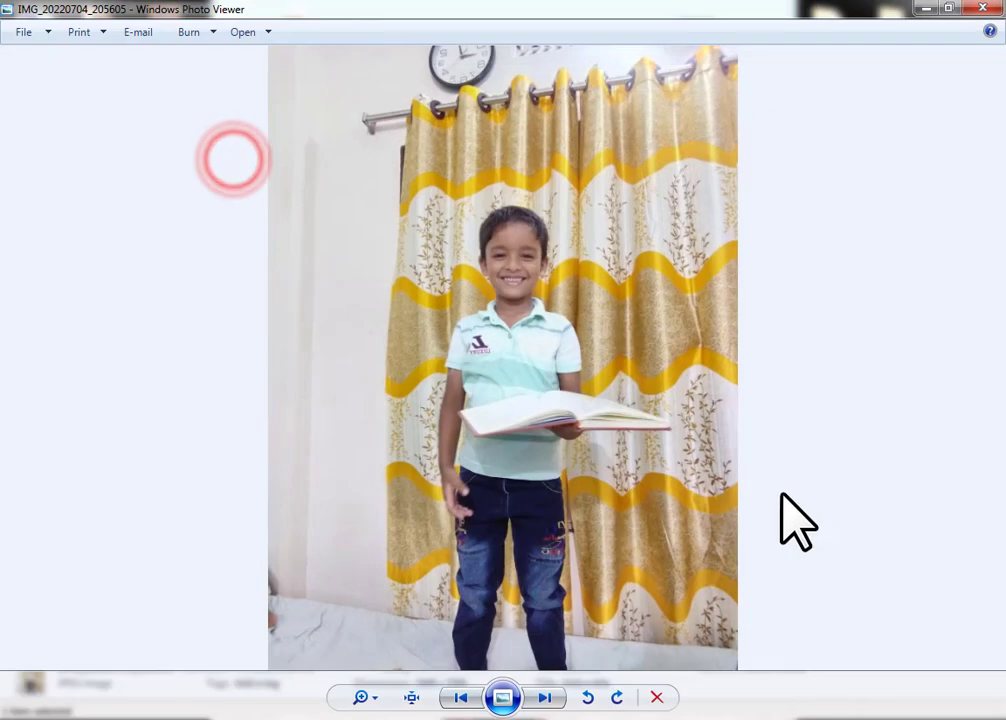
left_click(548, 698)
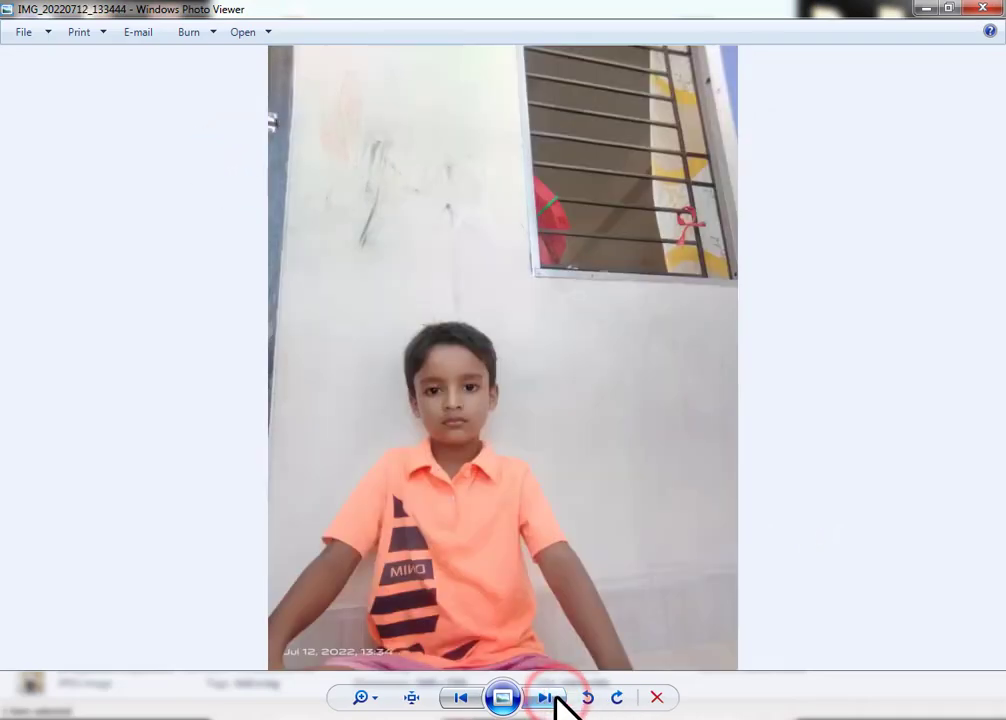
left_click(461, 698)
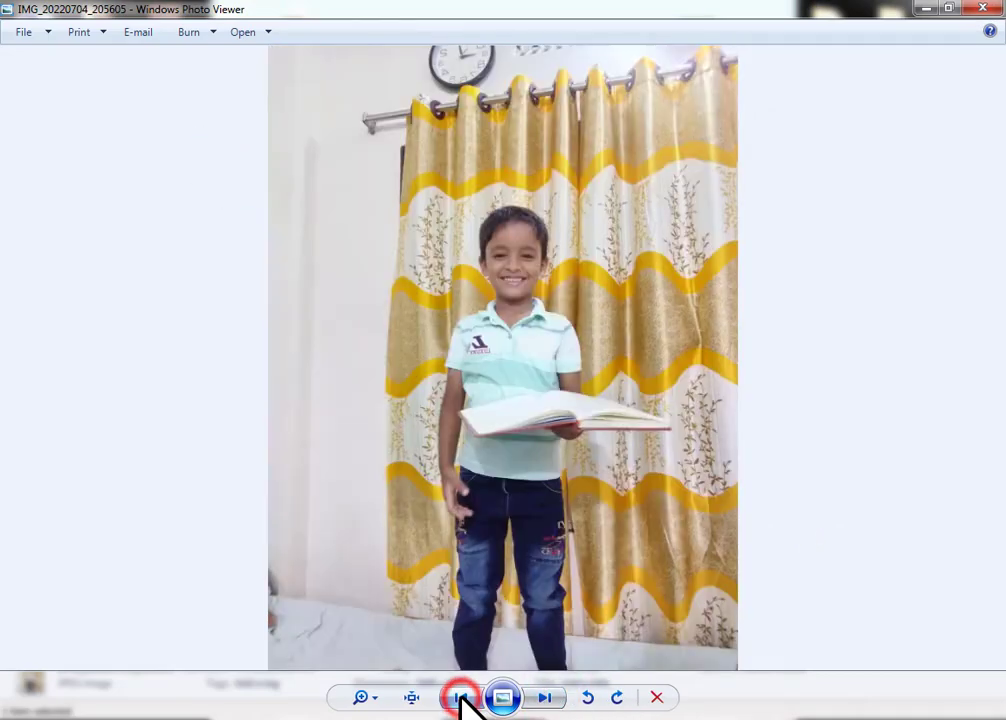
left_click(461, 698)
left_click(461, 698)
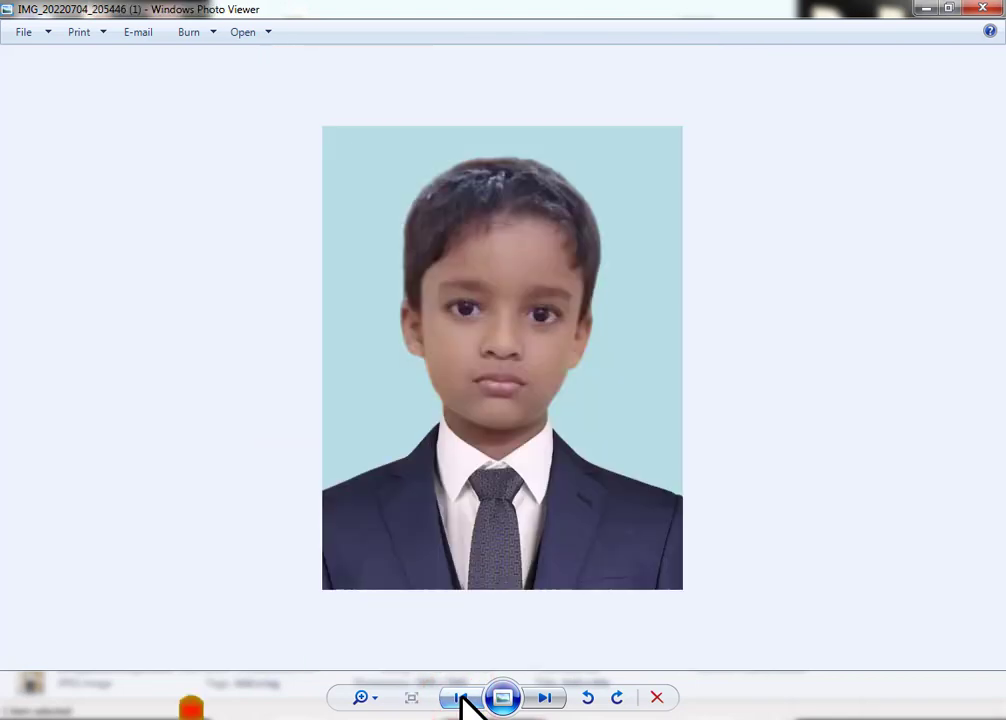
left_click(461, 698)
left_click(461, 698)
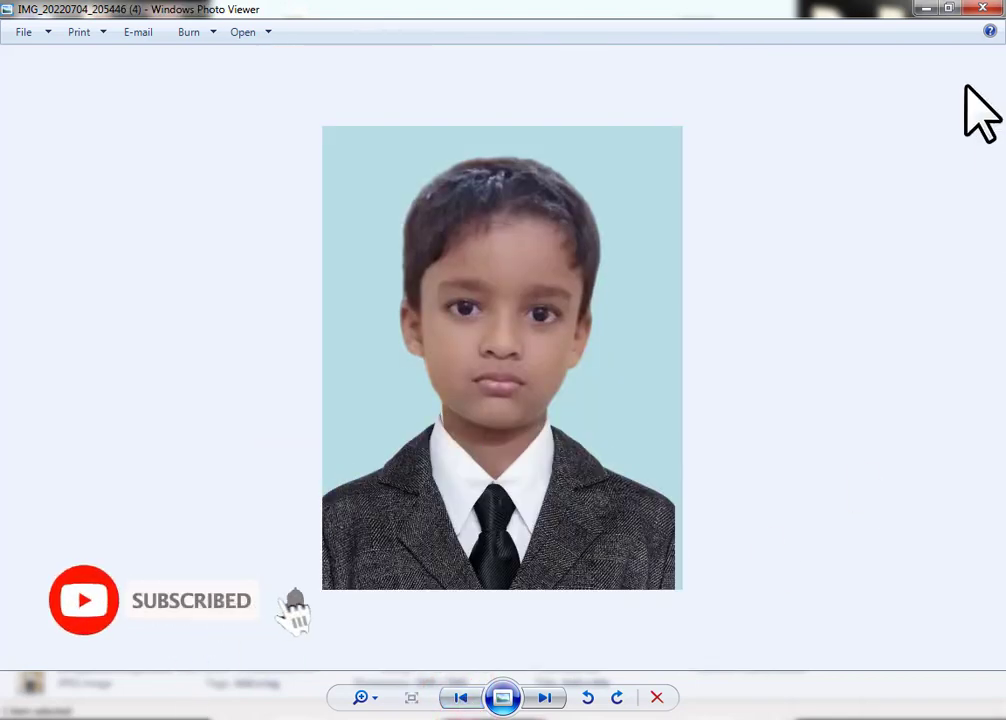
left_click(982, 8)
Reopen the casual, teal-shirt, white-shirt, grey-suit, navy-suit and orange-shirt photos to compare them.
double_click(218, 166)
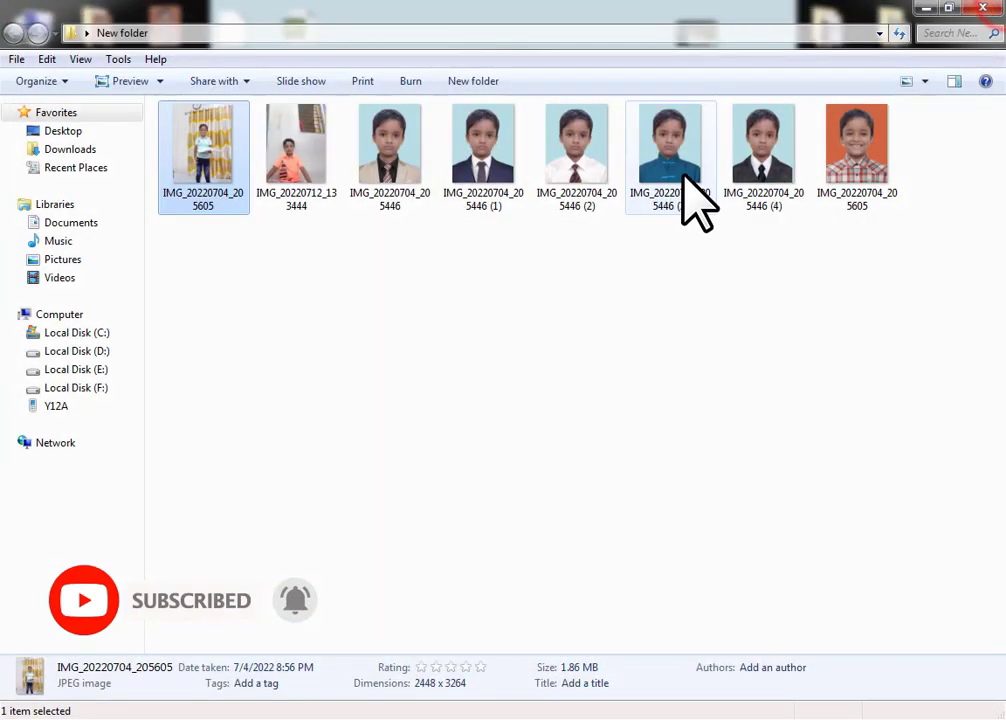
double_click(685, 188)
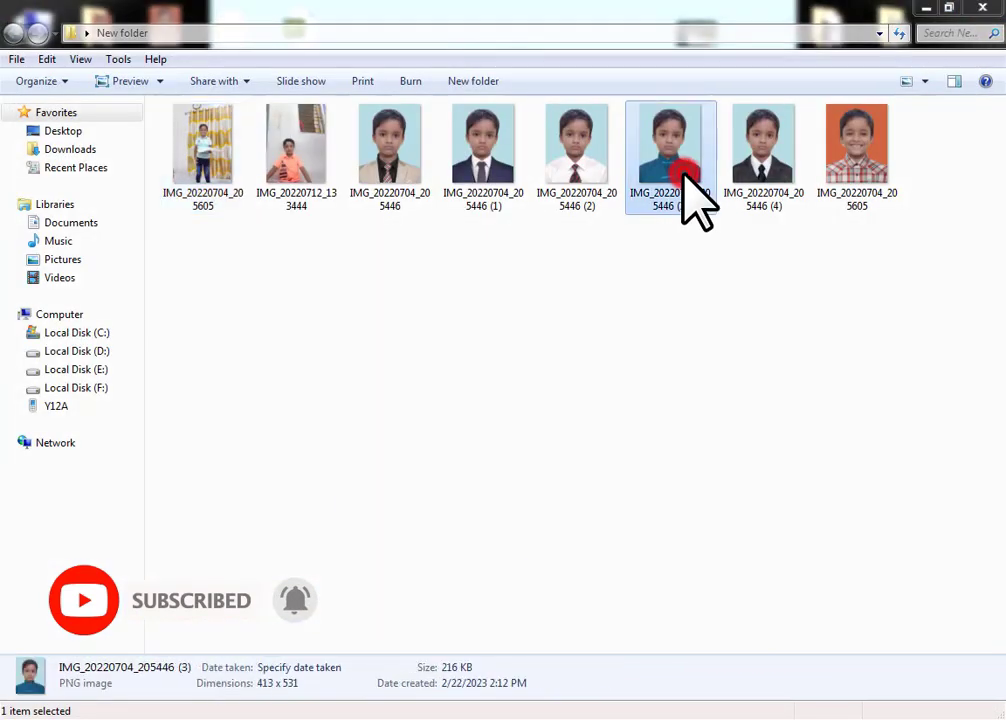
key("Left")
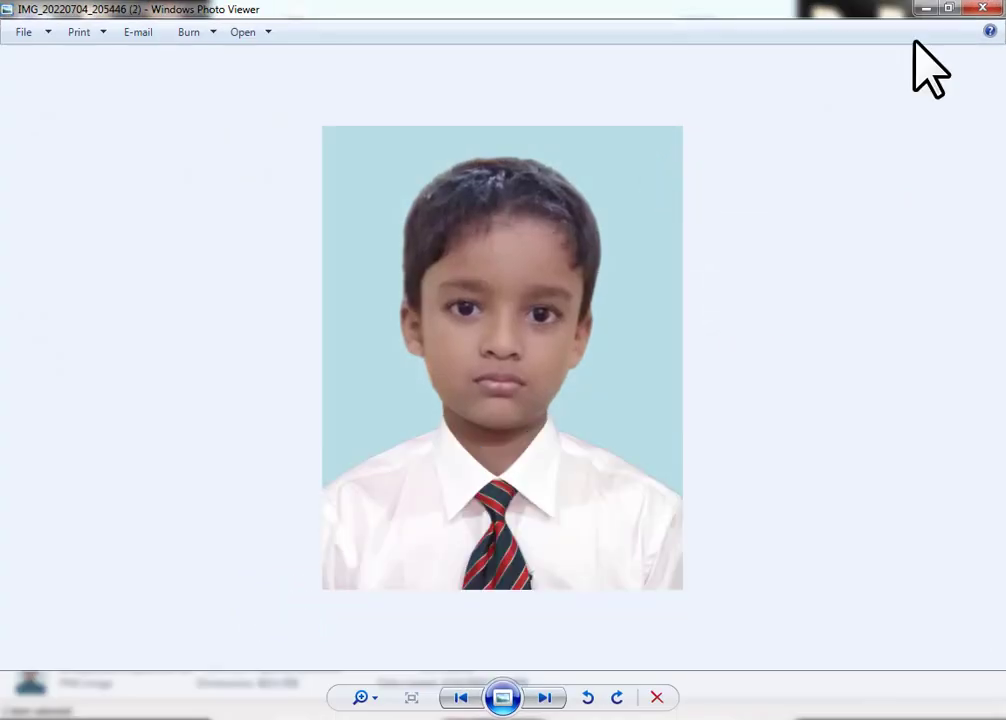
left_click(982, 8)
double_click(216, 152)
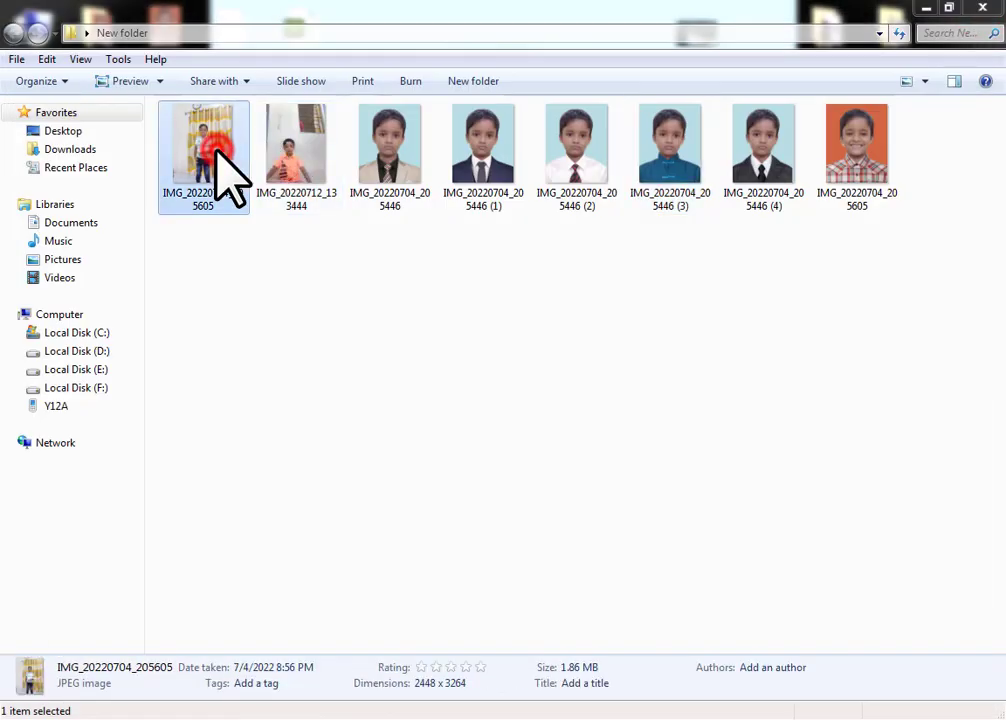
left_click(990, 10)
double_click(777, 171)
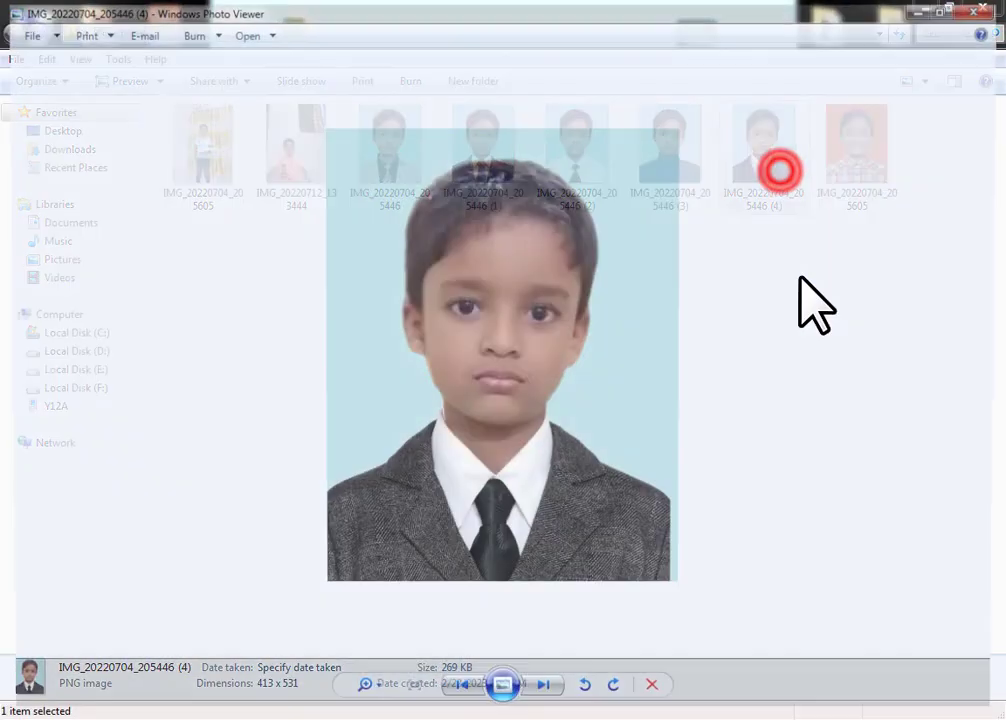
key("Left")
key("Left")
key("Left")
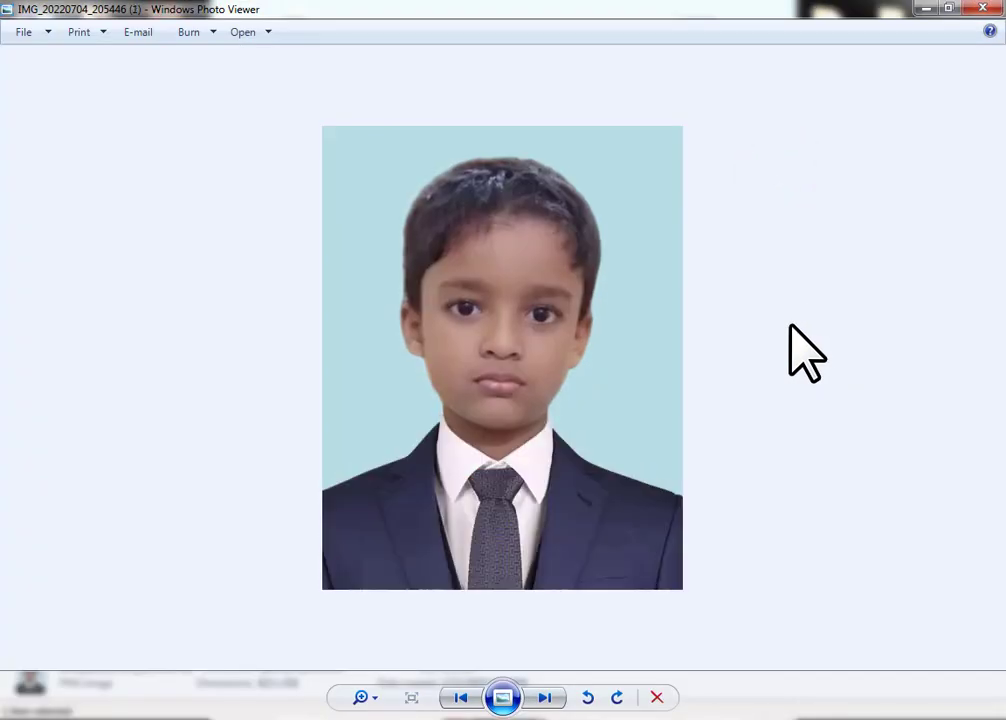
left_click(980, 12)
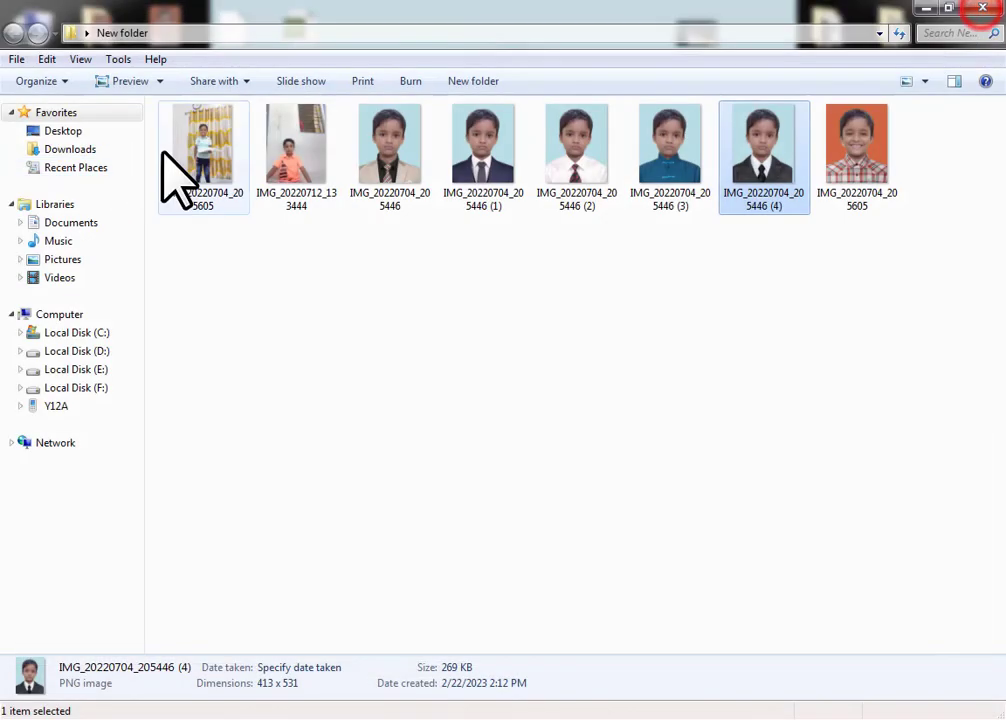
double_click(294, 165)
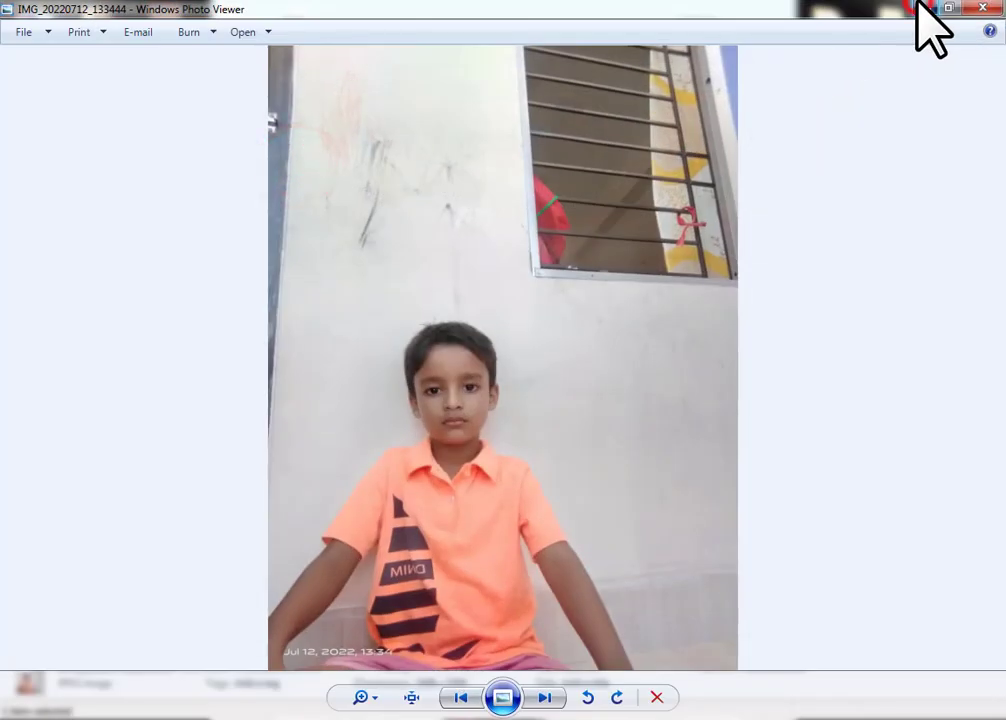
left_click(918, 8)
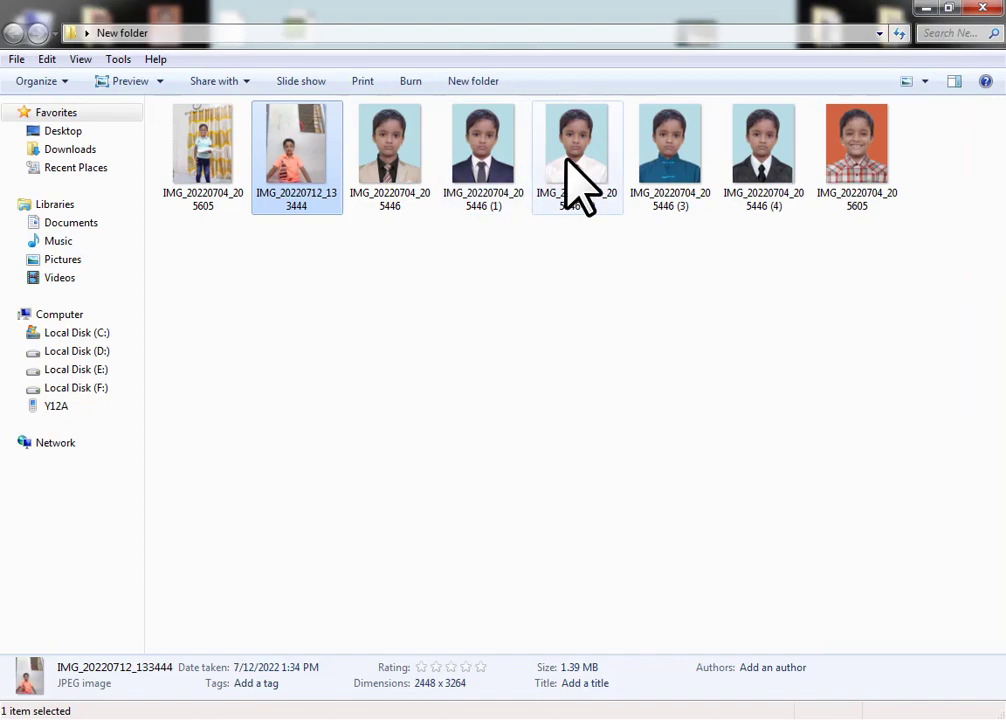
Compare the white-shirt, orange-shirt, casual, checked-shirt and grey-suit photos in the folder.
left_click(566, 160)
double_click(566, 160)
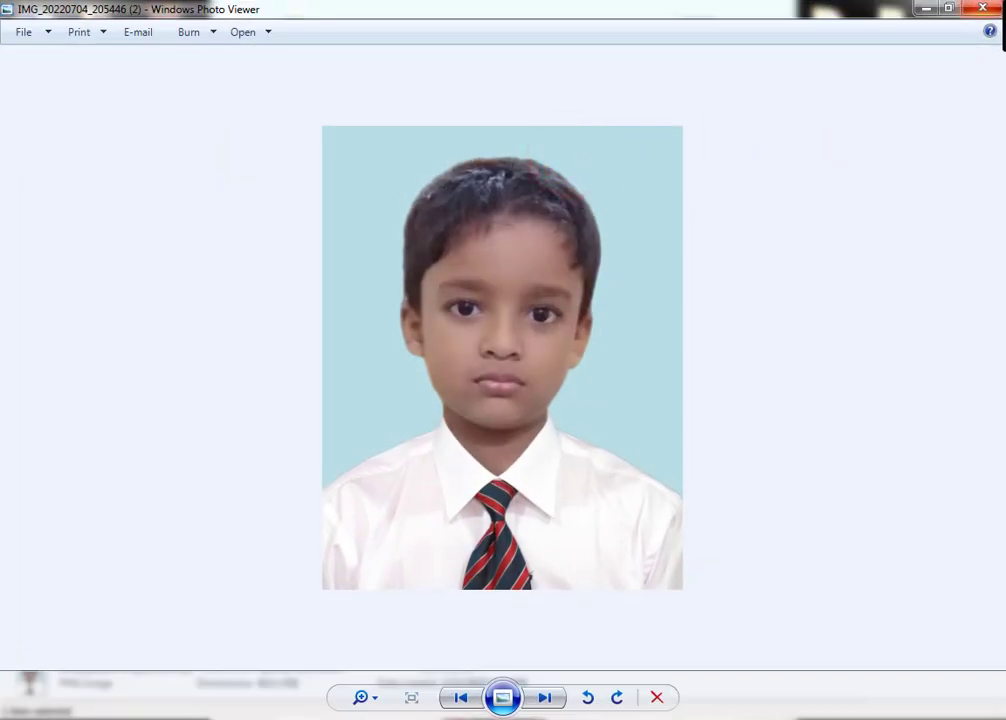
key("alt+F4")
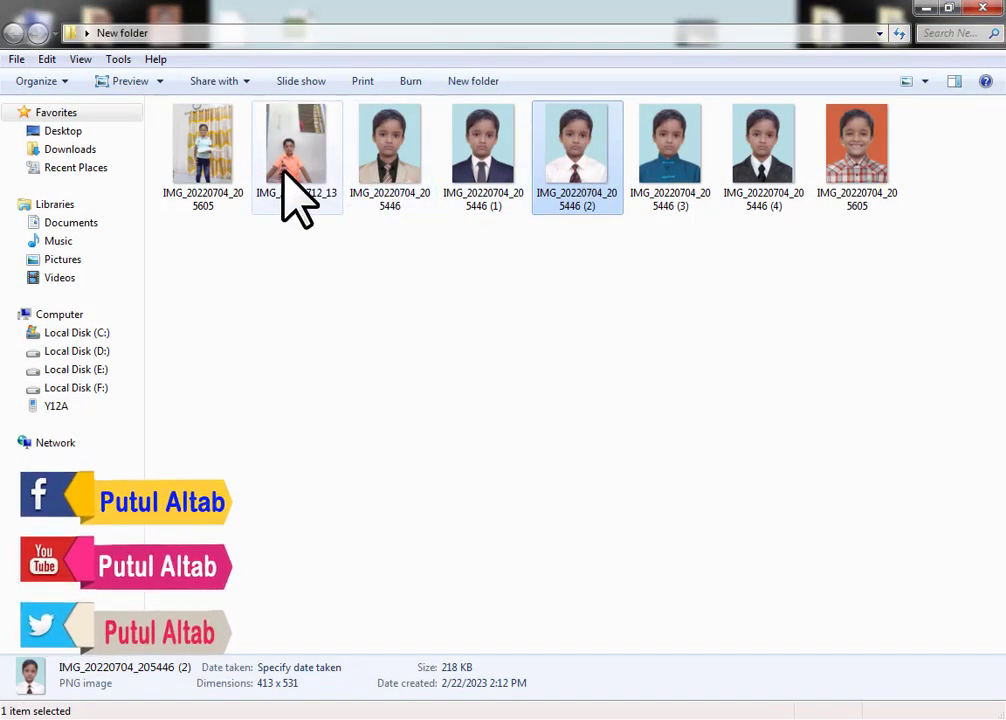
left_click(283, 172)
left_click(194, 168)
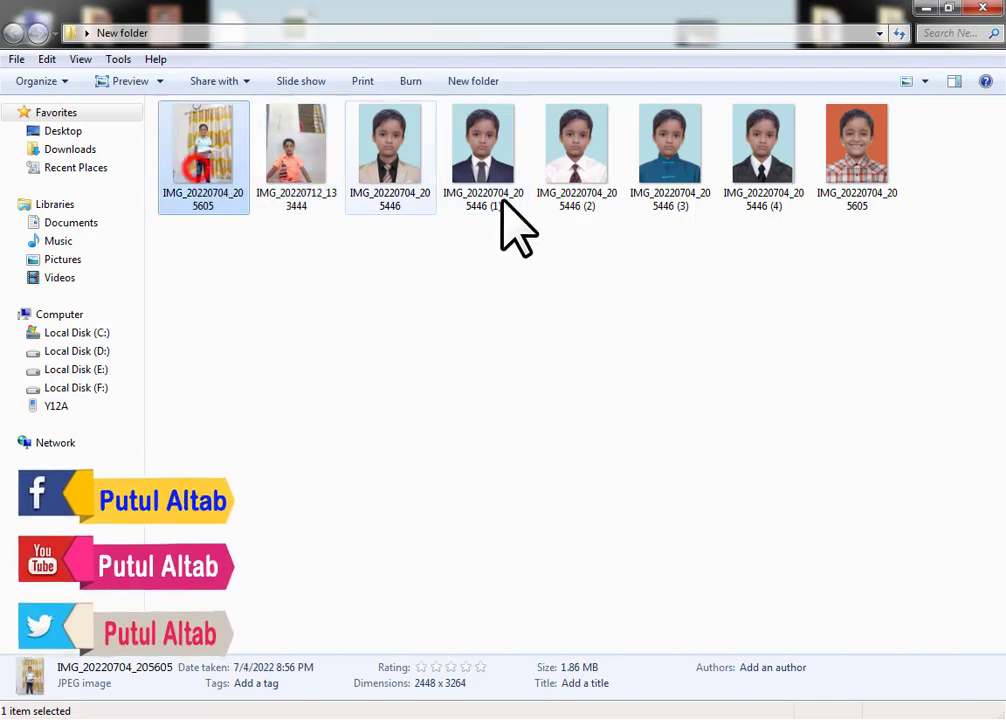
left_click(850, 165)
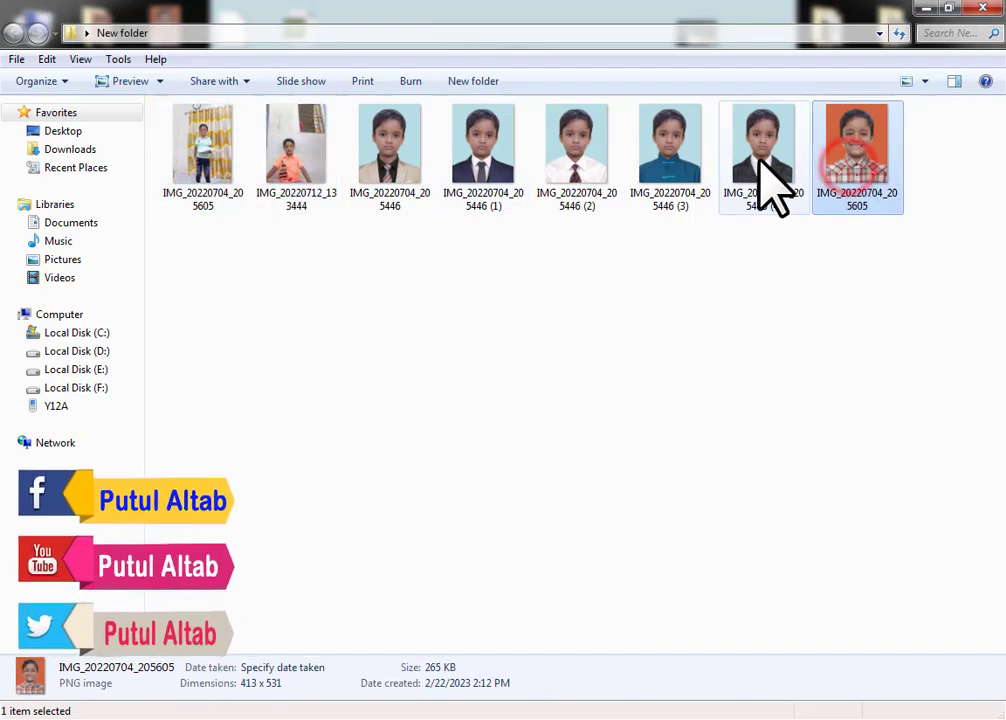
double_click(760, 160)
key("alt+F4")
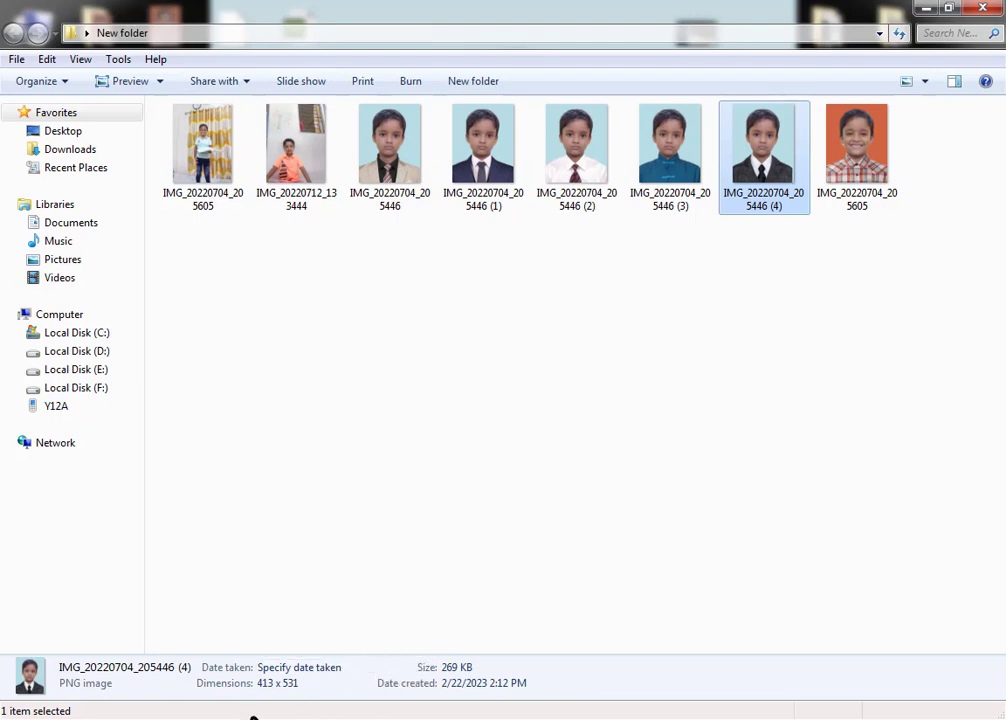
Search Google for 'cutout pro' in Chrome and open the Passport Photo Maker result.
left_click(224, 710)
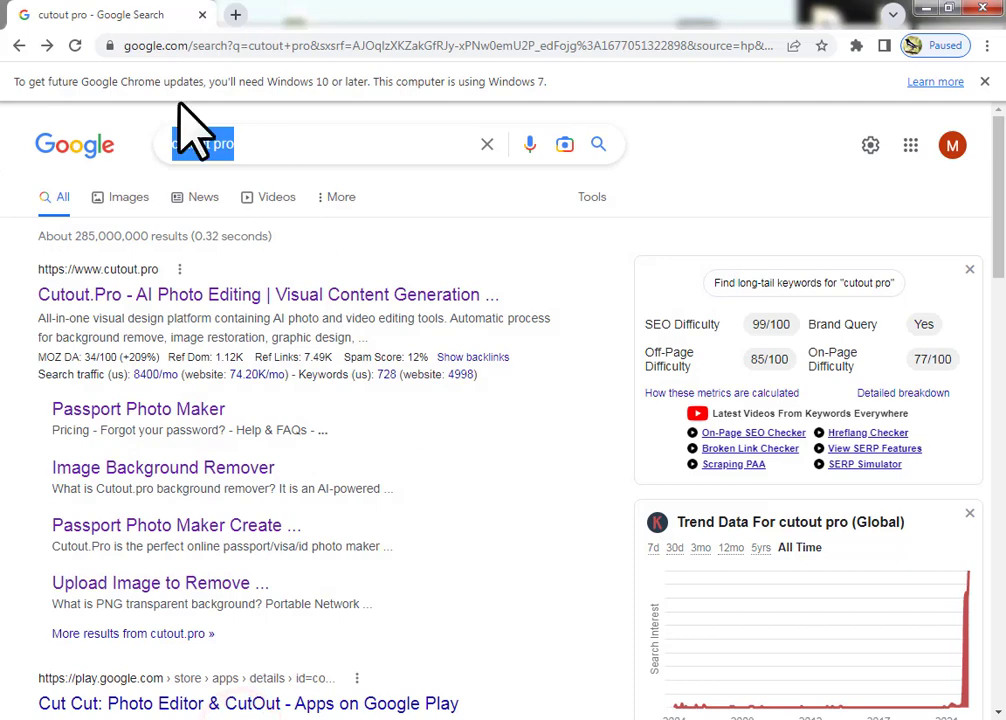
left_click(68, 165)
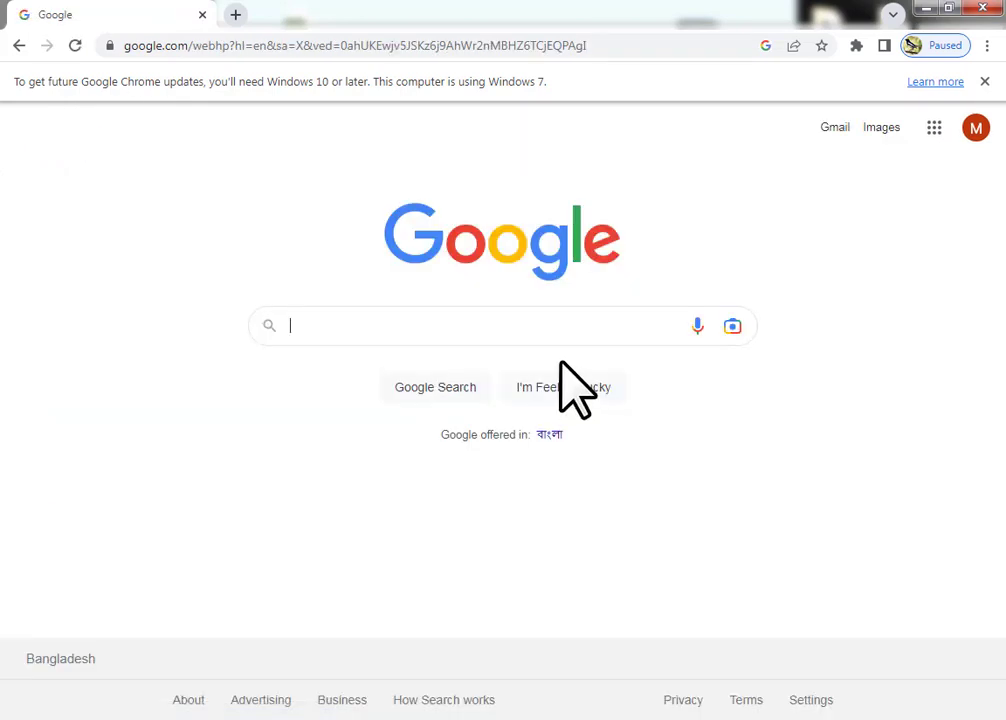
right_click(468, 320)
left_click(528, 420)
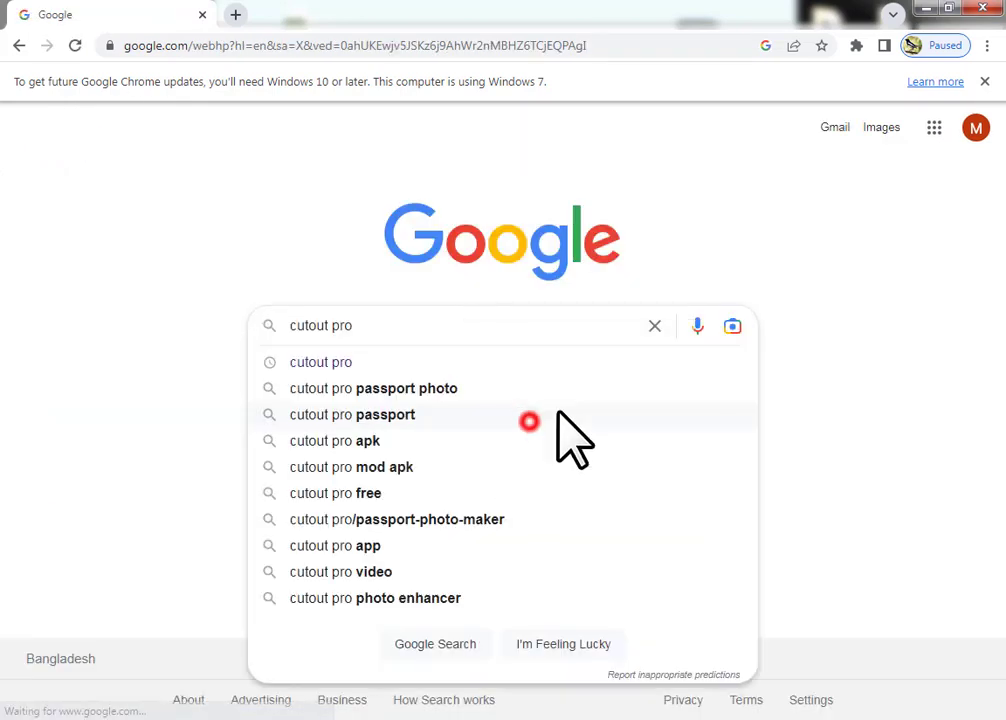
left_click(326, 364)
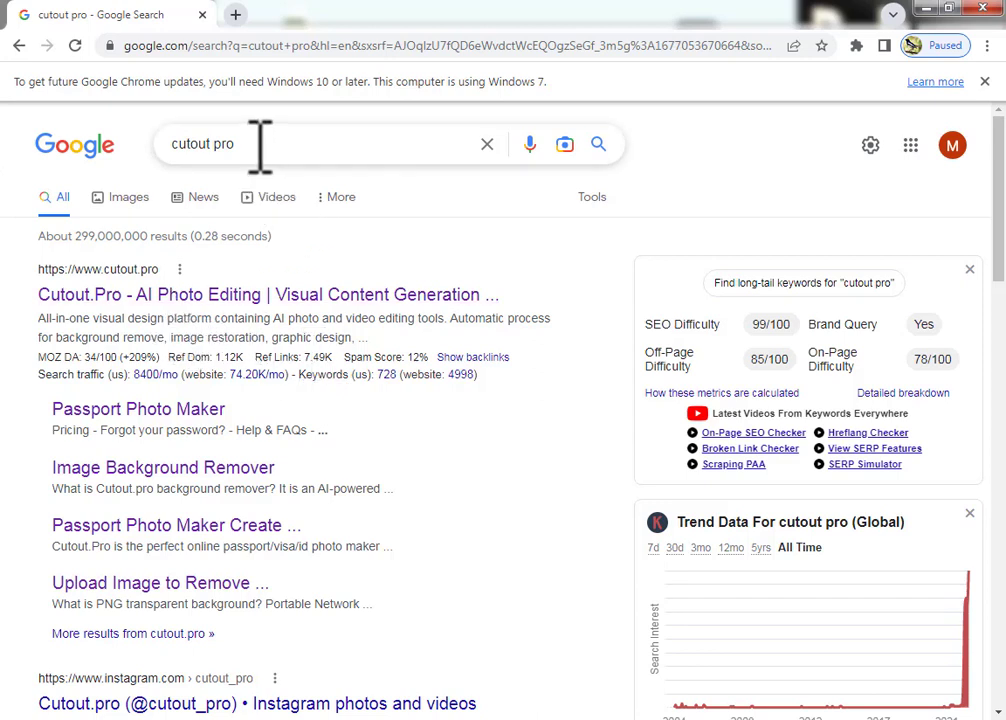
left_click(148, 412)
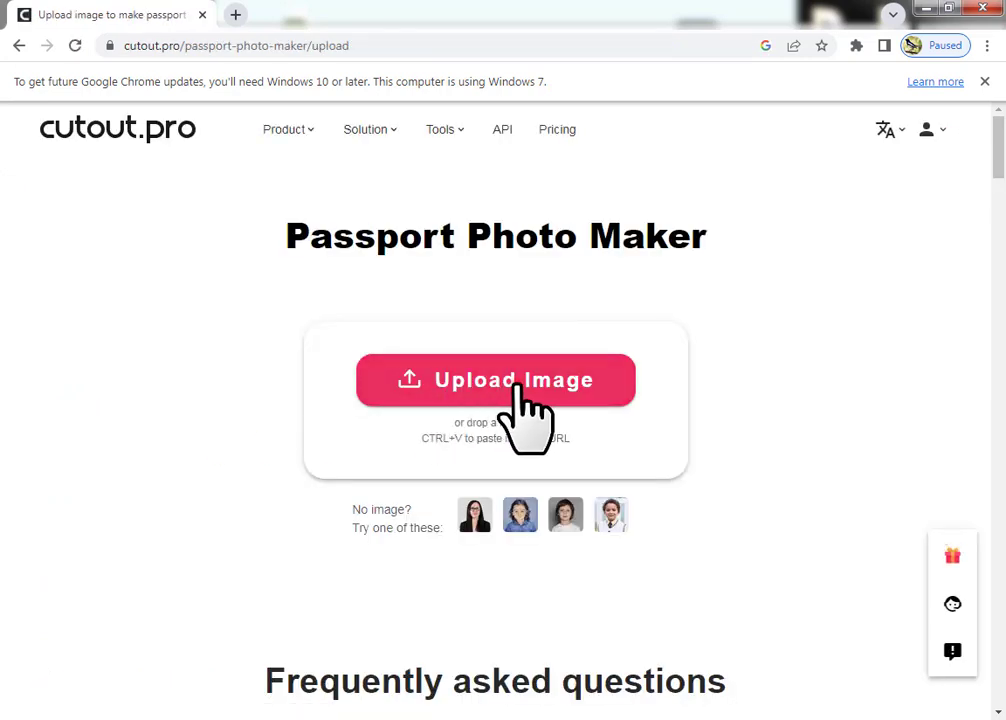
Upload the orange-shirt photo IMG_20220712_133444 to get a 413 × 531 passport crop.
left_click(519, 387)
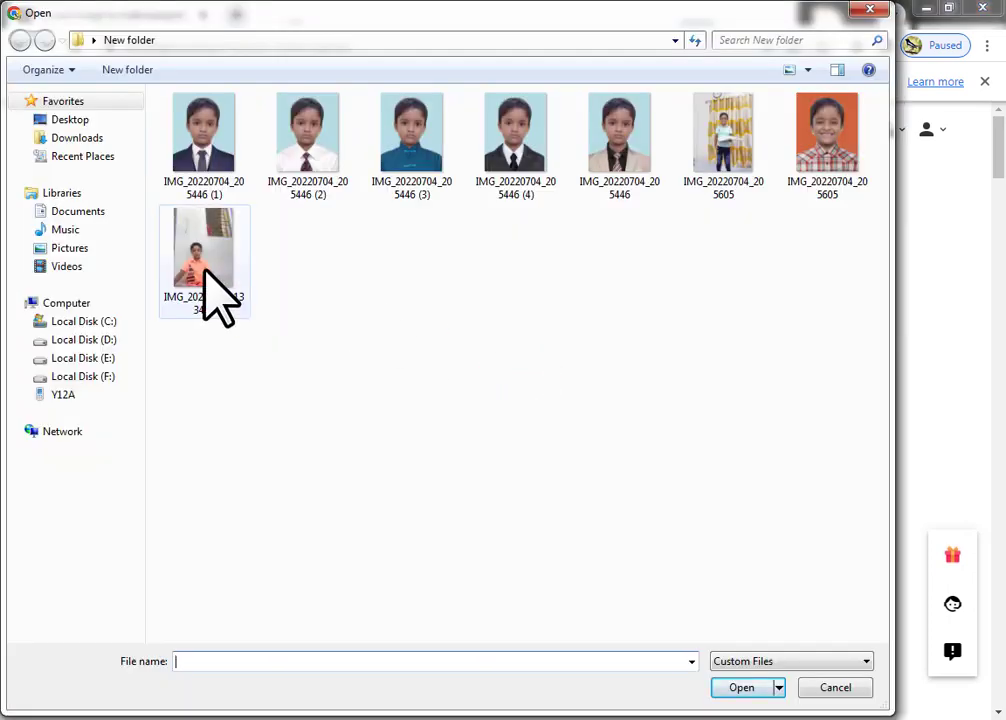
left_click(213, 275)
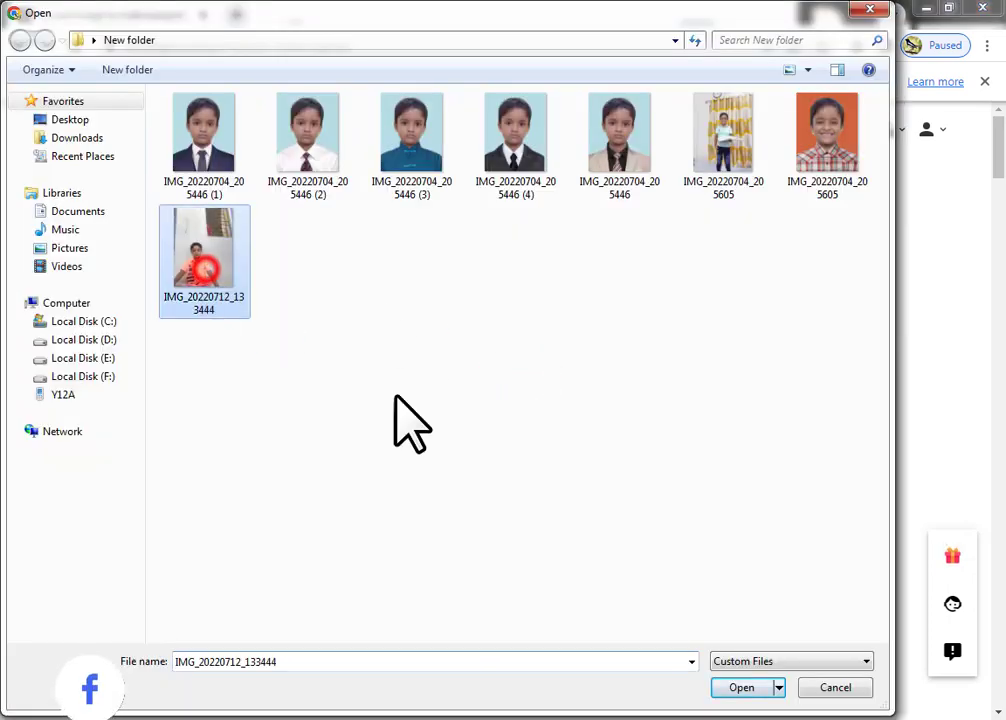
left_click(759, 687)
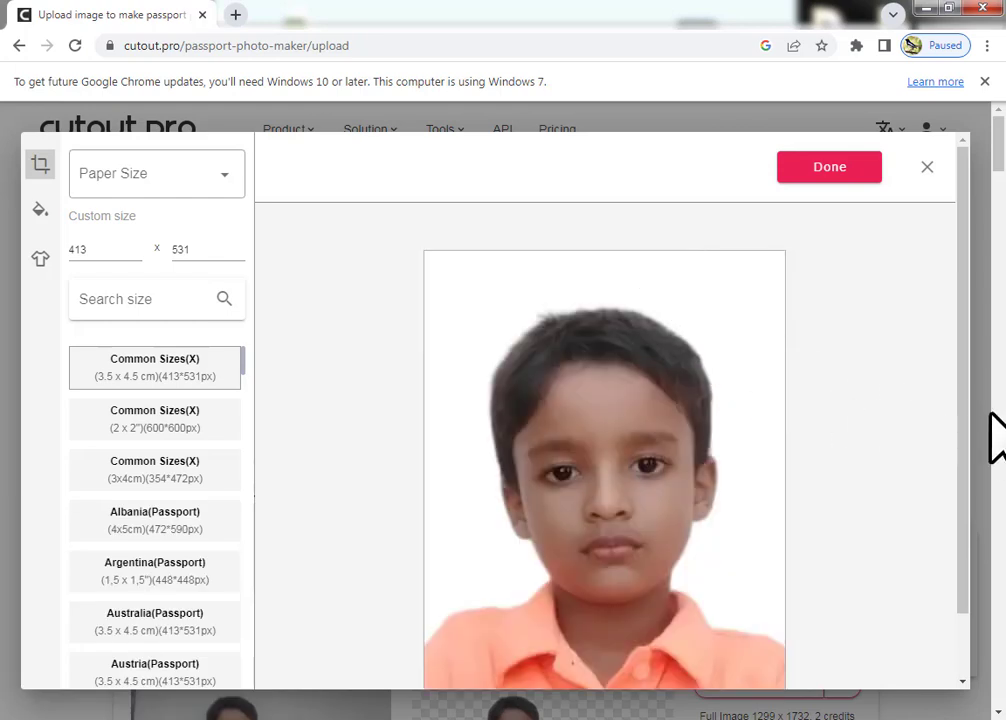
mouse_move(963, 438)
left_mouse_down()
mouse_move(975, 460)
mouse_move(964, 433)
left_mouse_up()
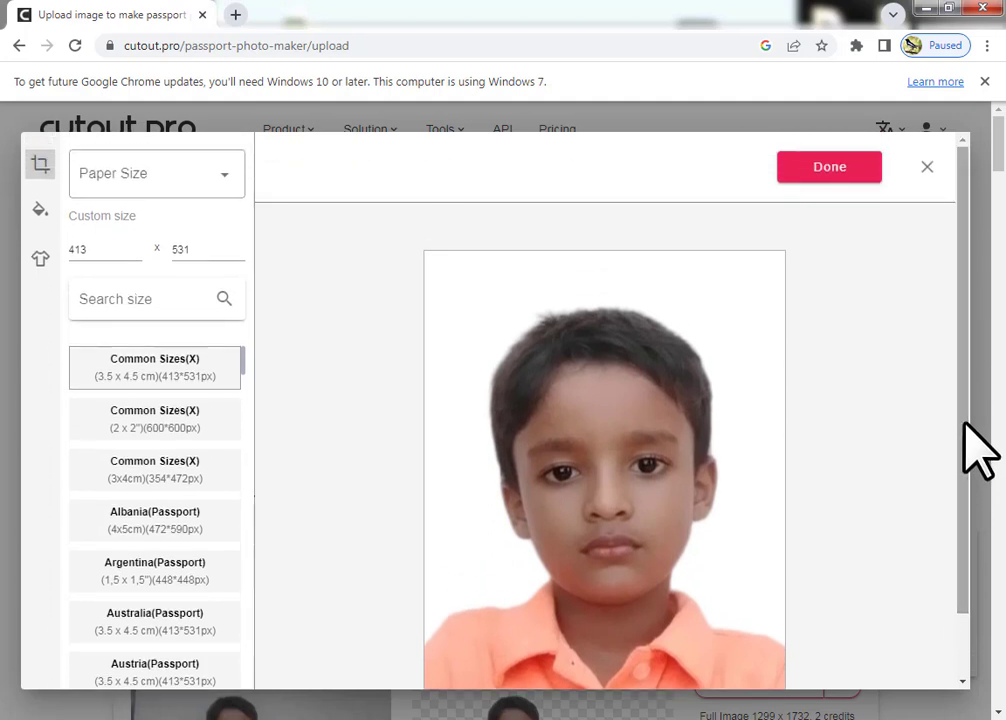
Try light-blue, grey and red backgrounds, then settle on a plain white background.
left_click(38, 212)
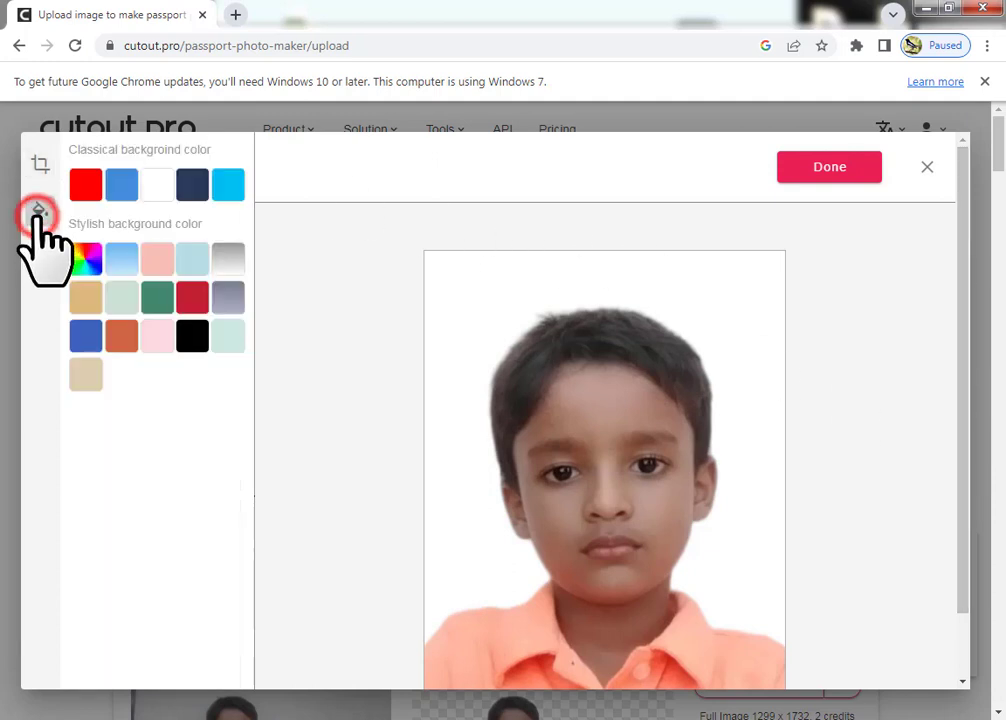
left_click(119, 264)
left_click(222, 262)
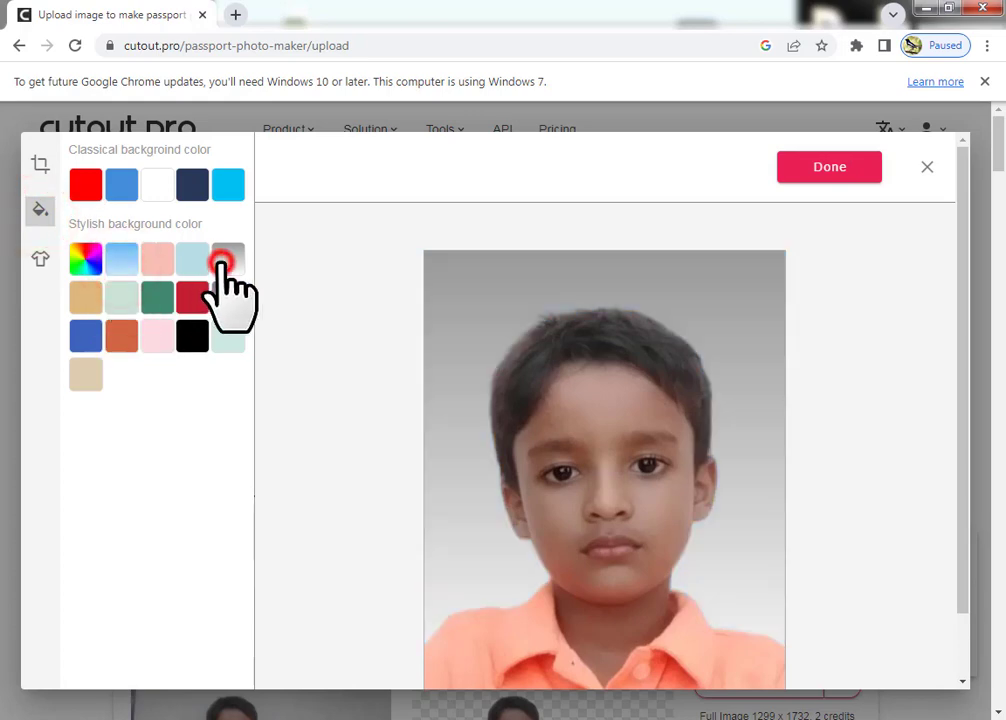
left_click(192, 297)
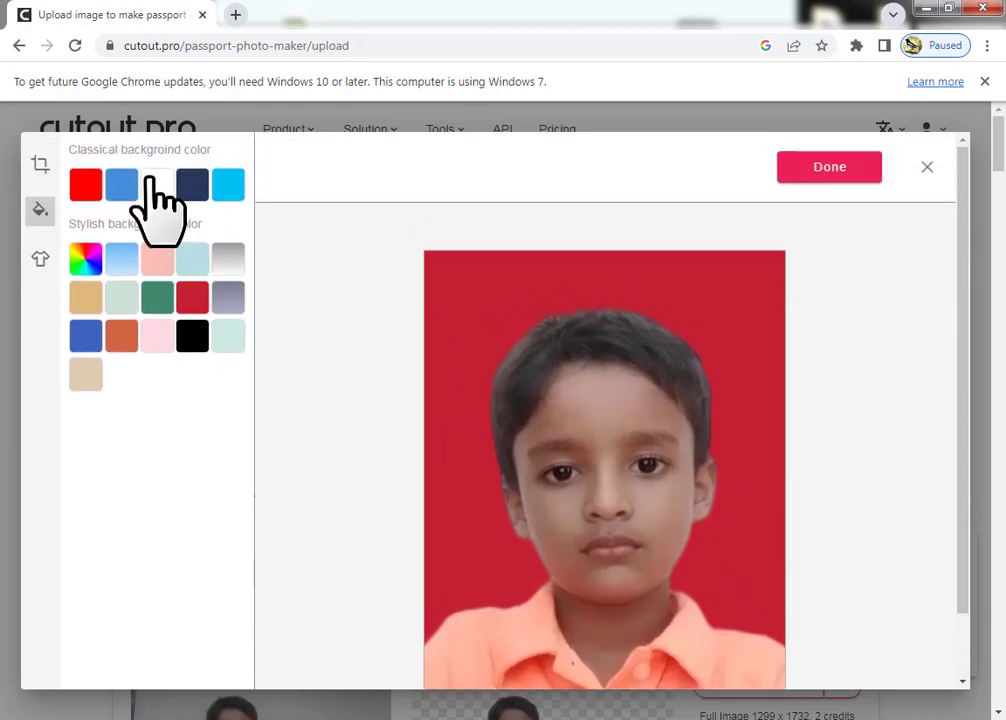
left_click(152, 180)
scroll(700, 580, "down", 1)
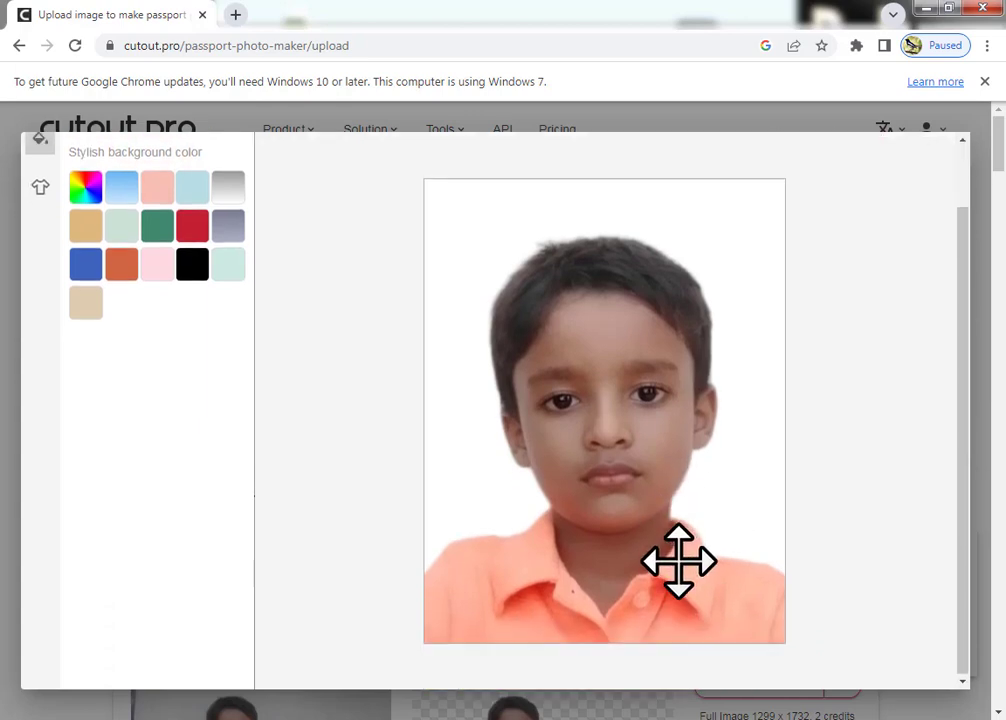
scroll(600, 520, "up", 1)
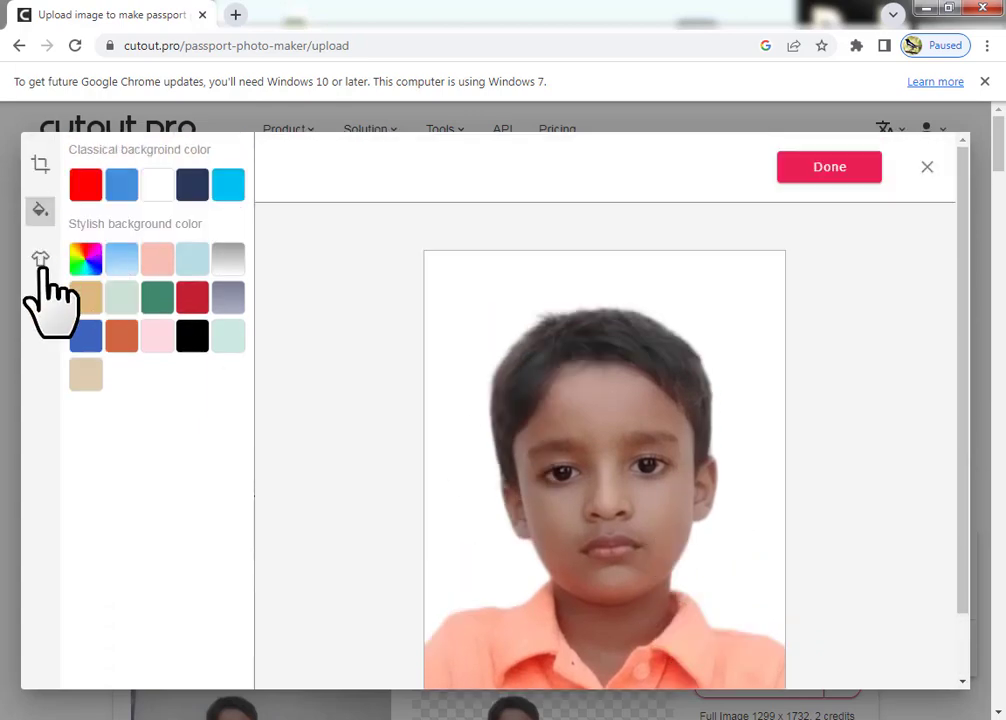
Try the navy suit and then the teal mandarin-collar outfit on the child.
left_click(40, 262)
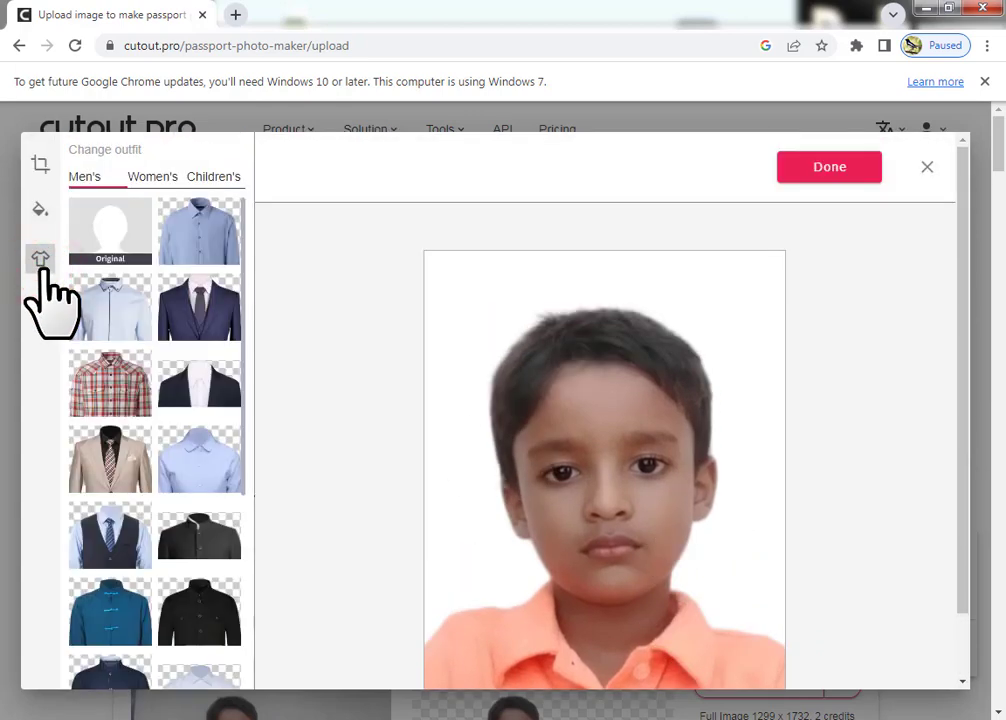
scroll(213, 516, "down", 2)
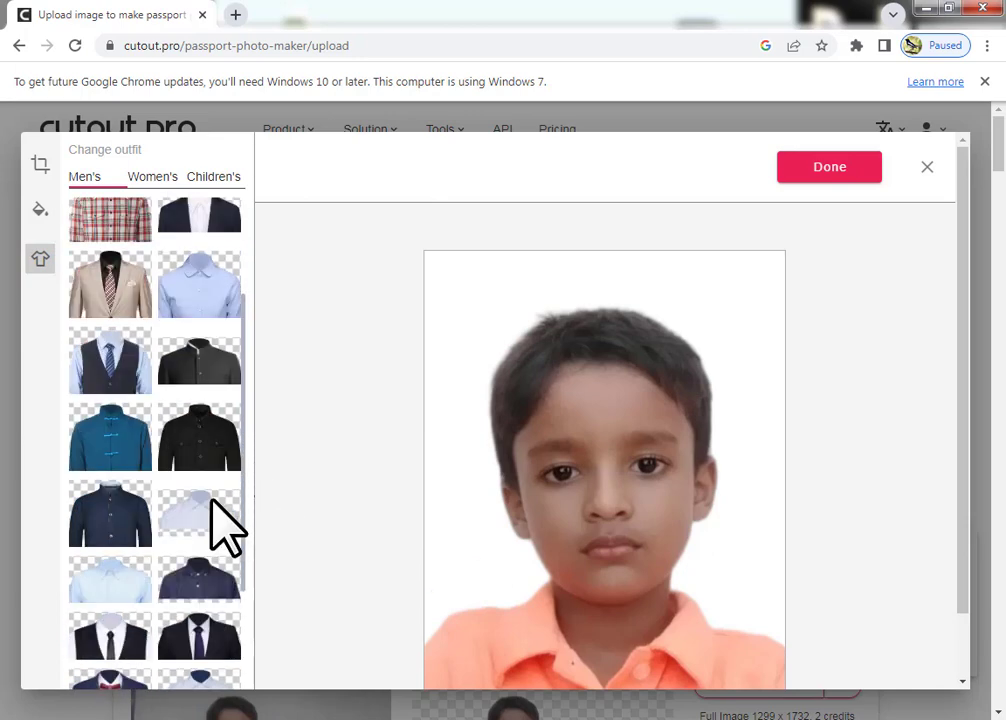
scroll(213, 516, "down", 1)
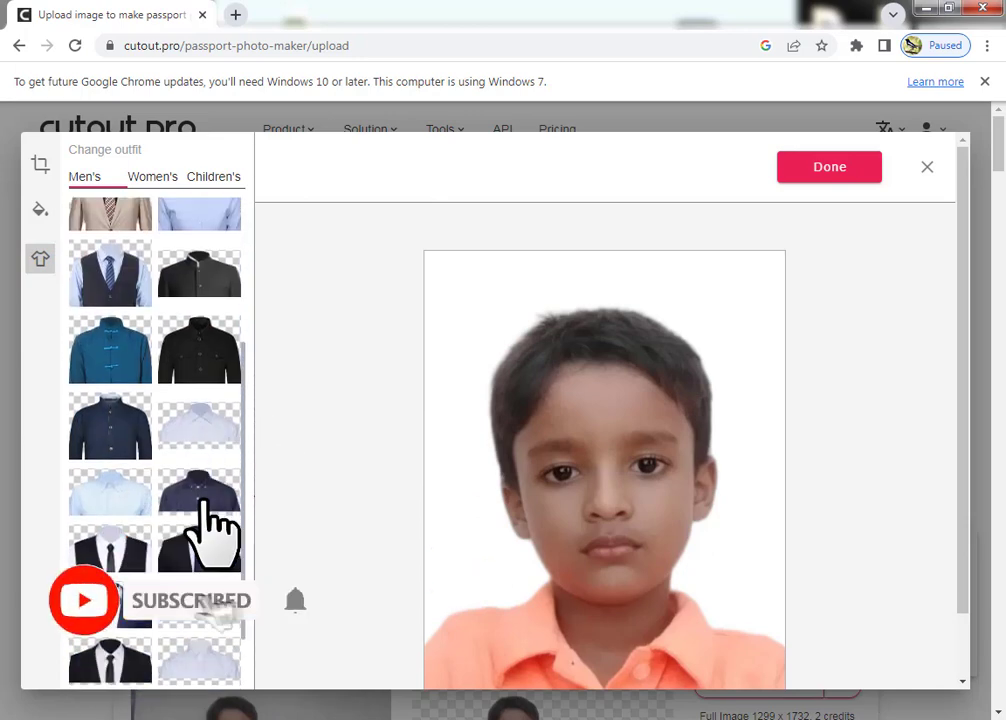
scroll(203, 497, "up", 2)
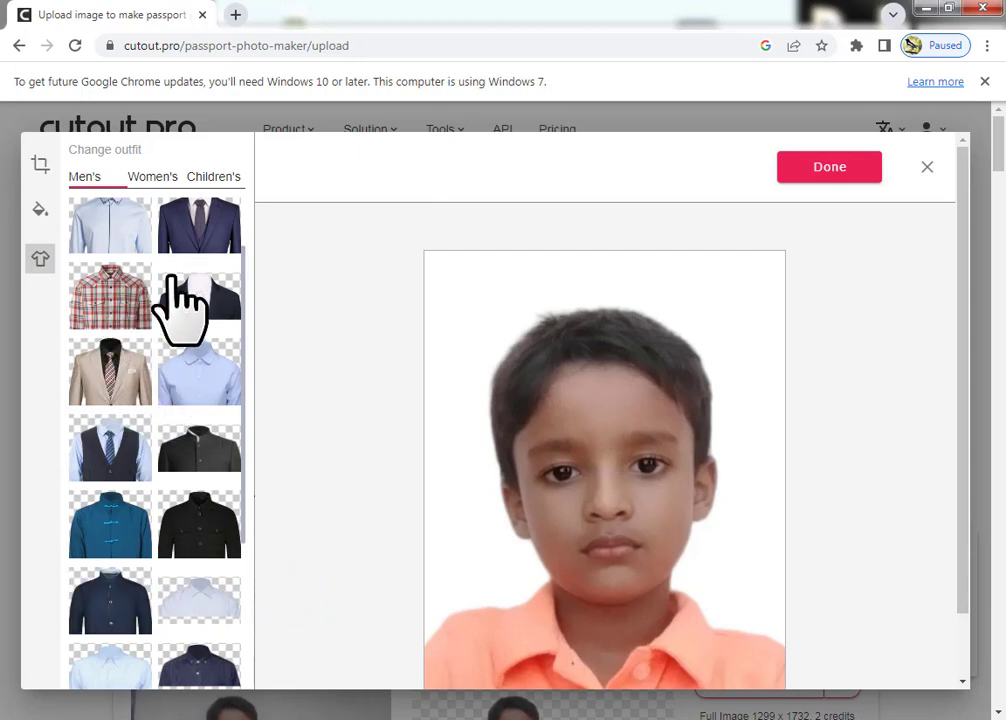
scroll(224, 360, "up", 1)
left_click(197, 325)
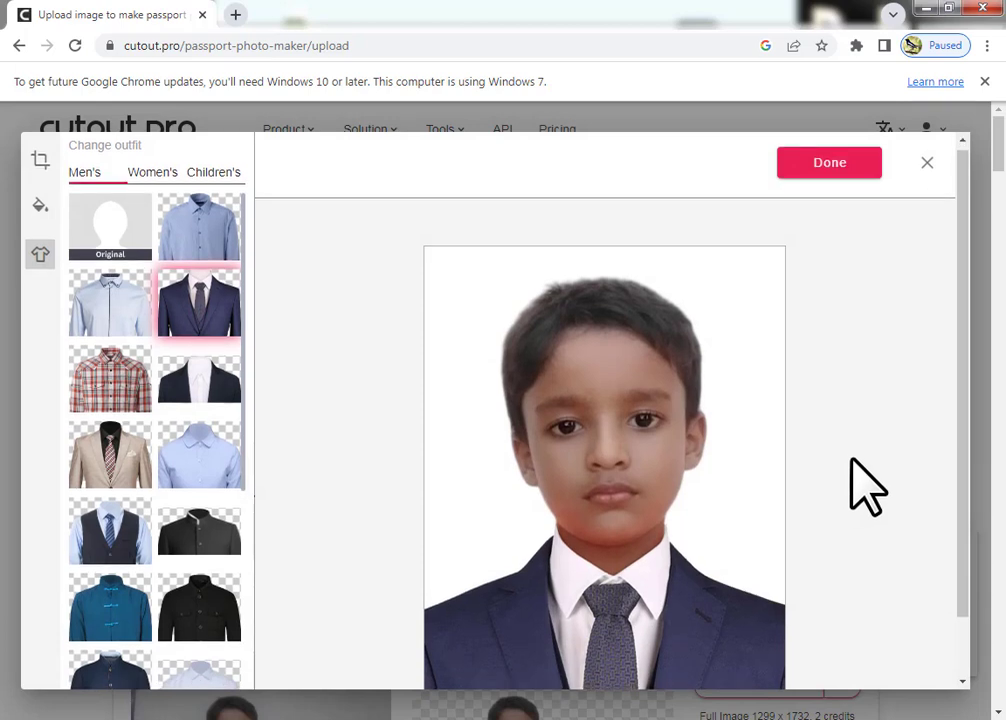
scroll(866, 487, "down", 1)
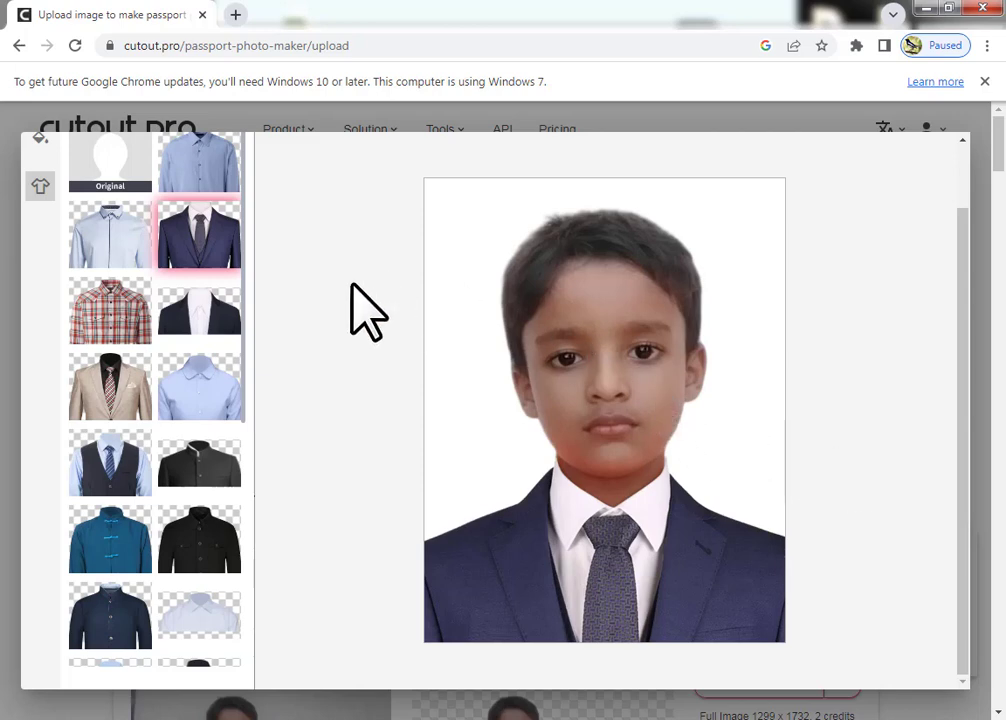
left_click(138, 545)
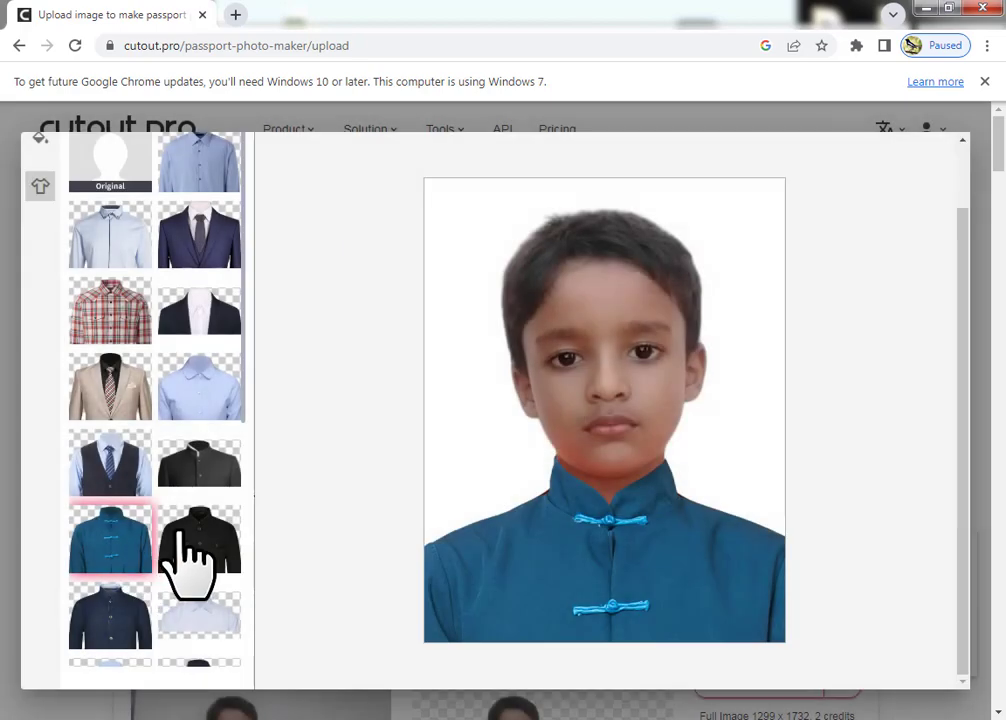
Switch the outfit to the black suit with white shirt and dark tie.
scroll(190, 565, "down", 2)
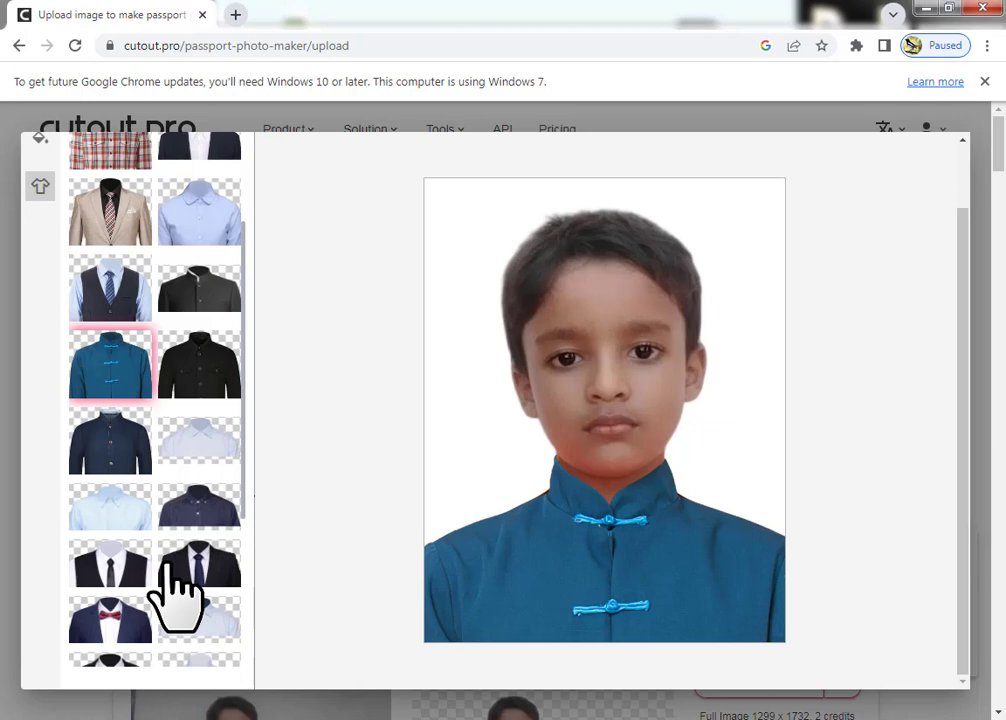
scroll(177, 592, "down", 3)
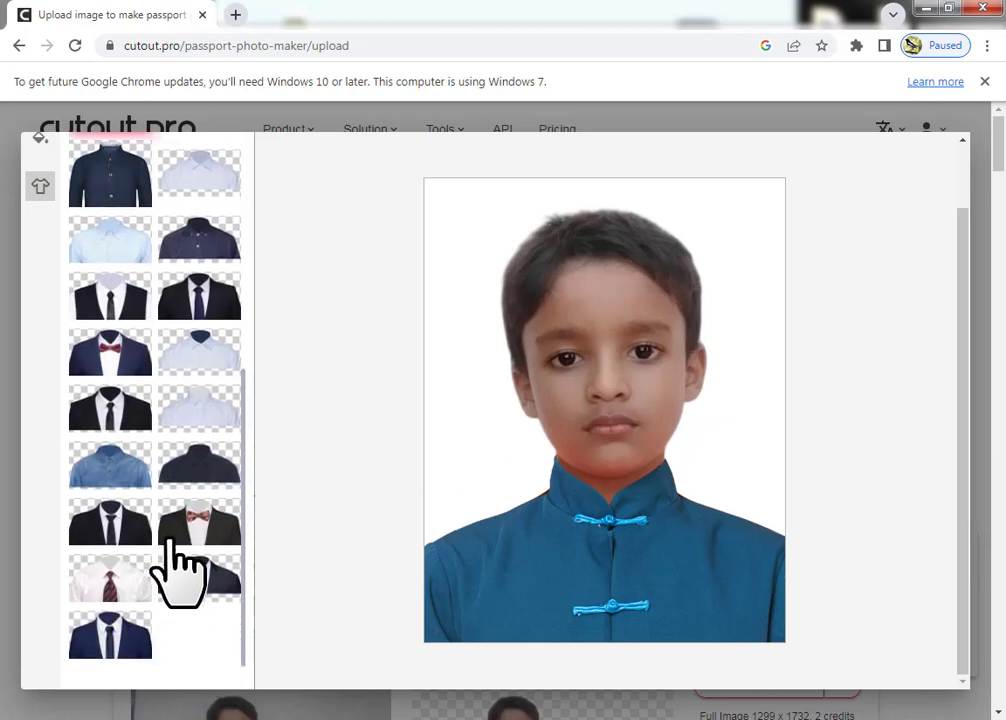
scroll(177, 575, "up", 1)
scroll(177, 578, "up", 2)
scroll(175, 425, "up", 1)
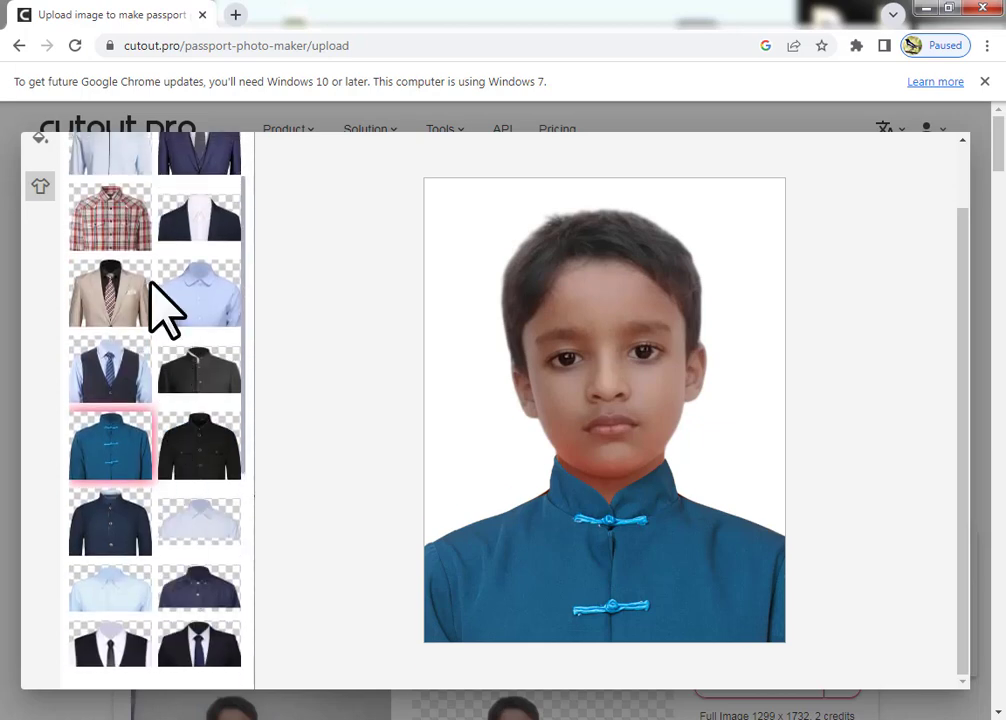
scroll(205, 340, "up", 1)
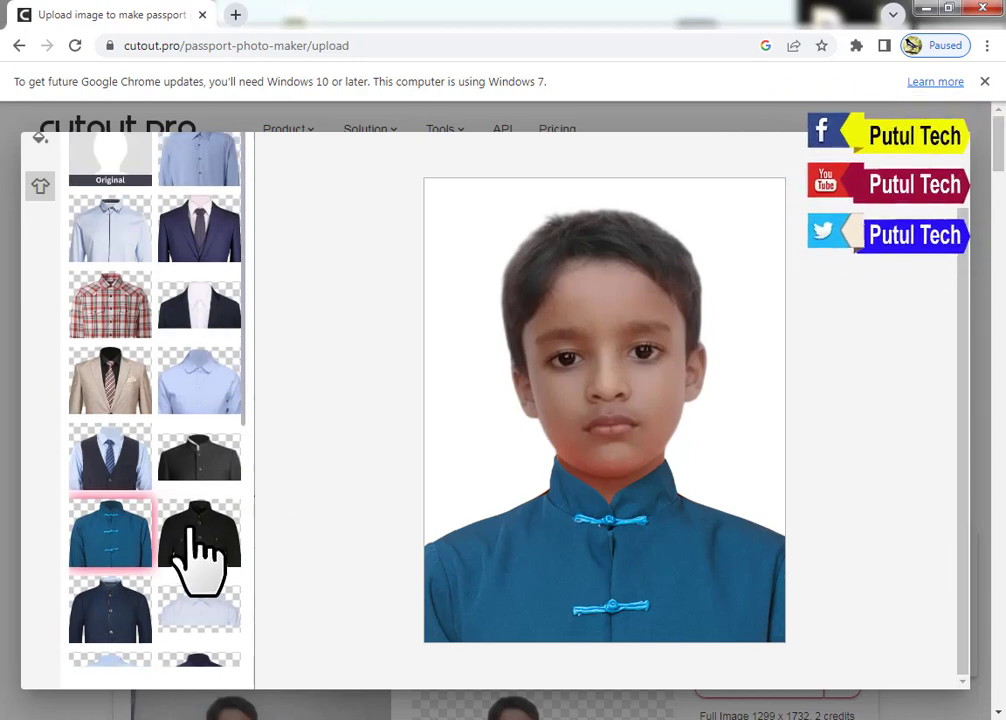
scroll(192, 515, "down", 1)
scroll(200, 515, "down", 3)
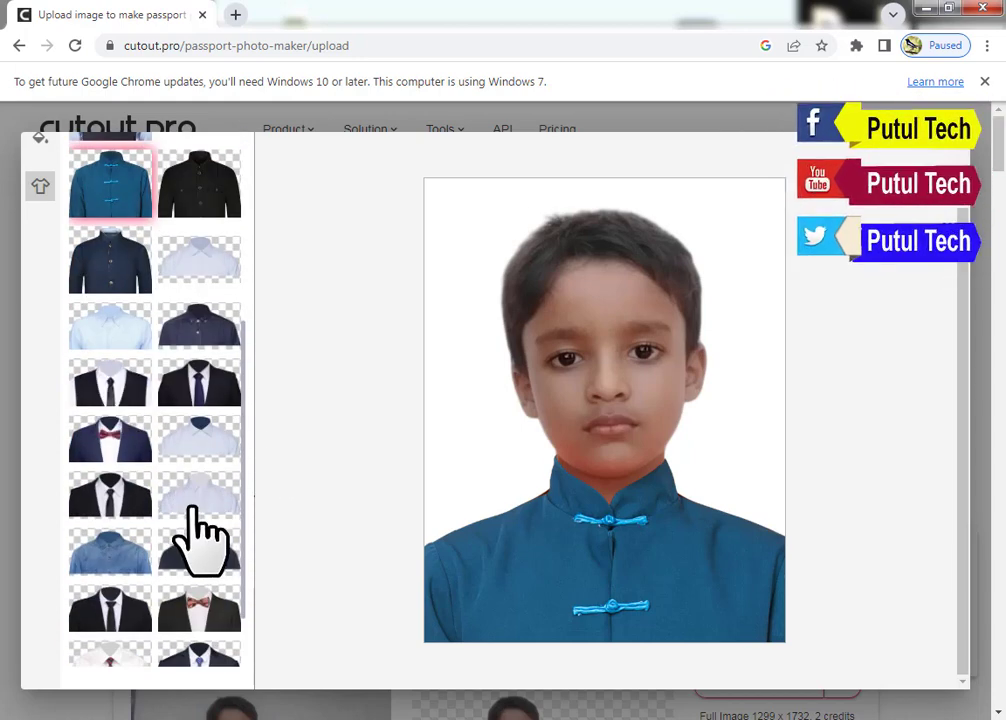
left_click(119, 488)
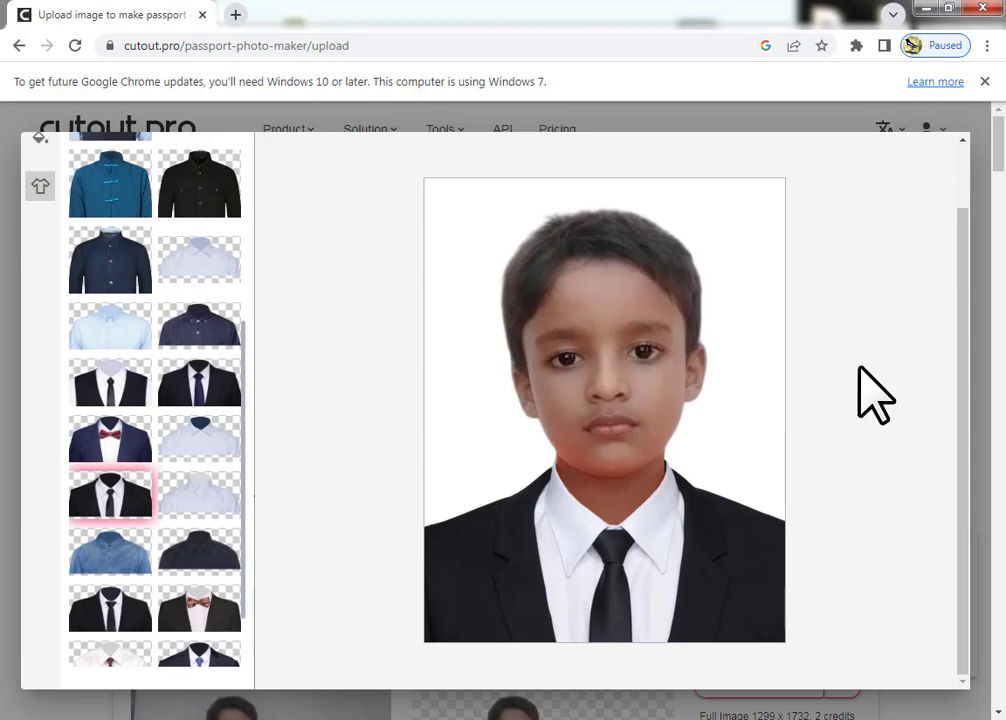
scroll(870, 390, "up", 1)
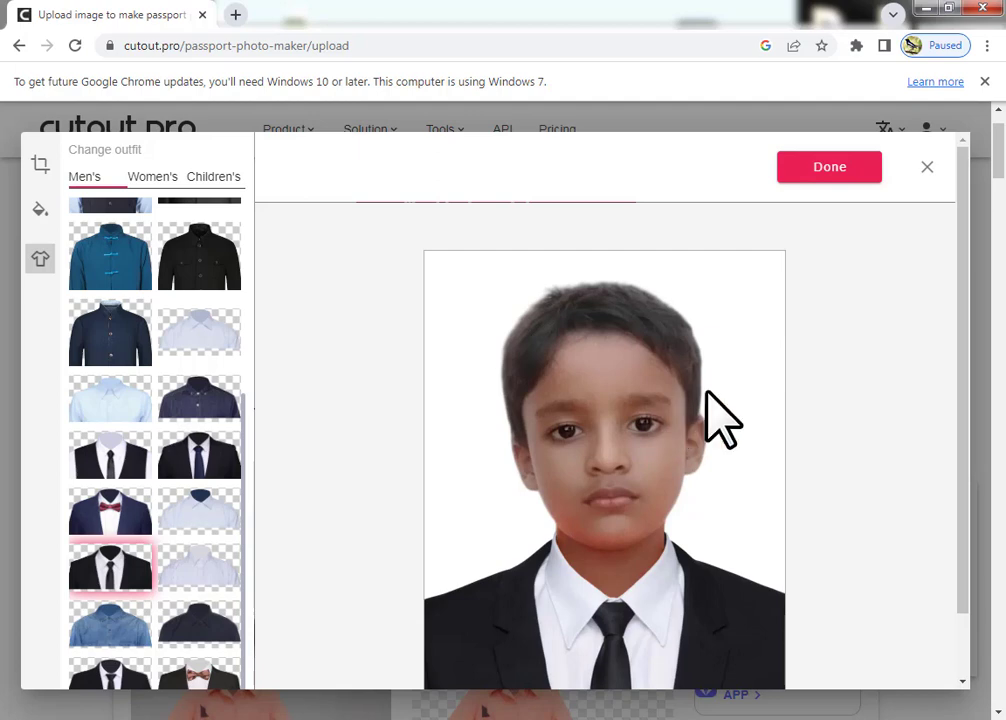
Apply the suit edits and request the HD download, which needs 2 credits against a balance of 1.
left_click(831, 183)
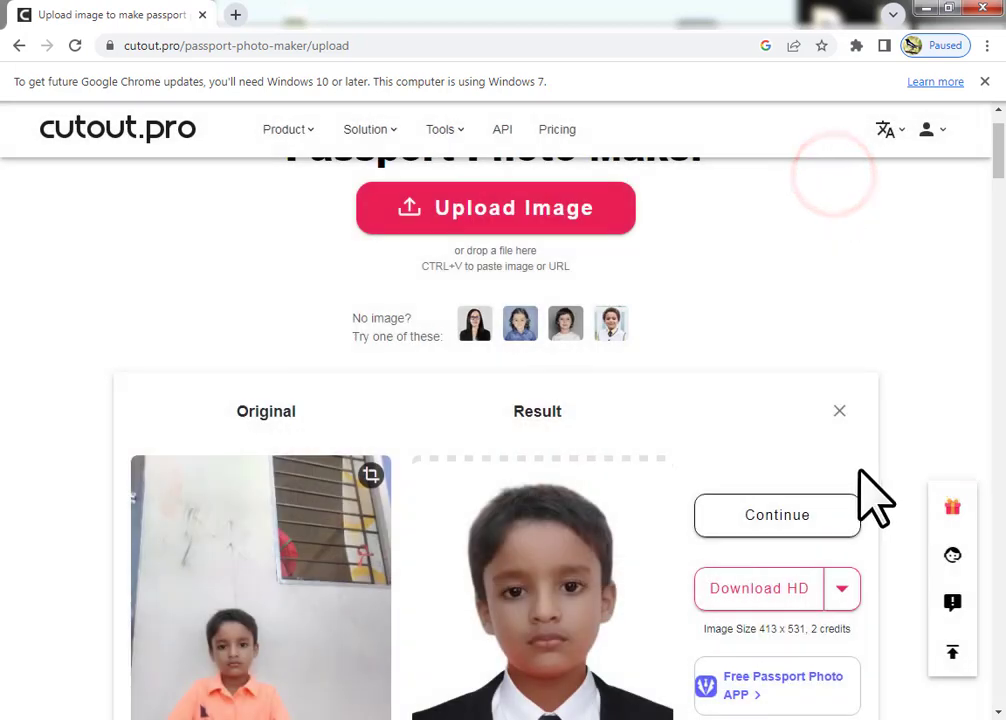
scroll(898, 442, "down", 2)
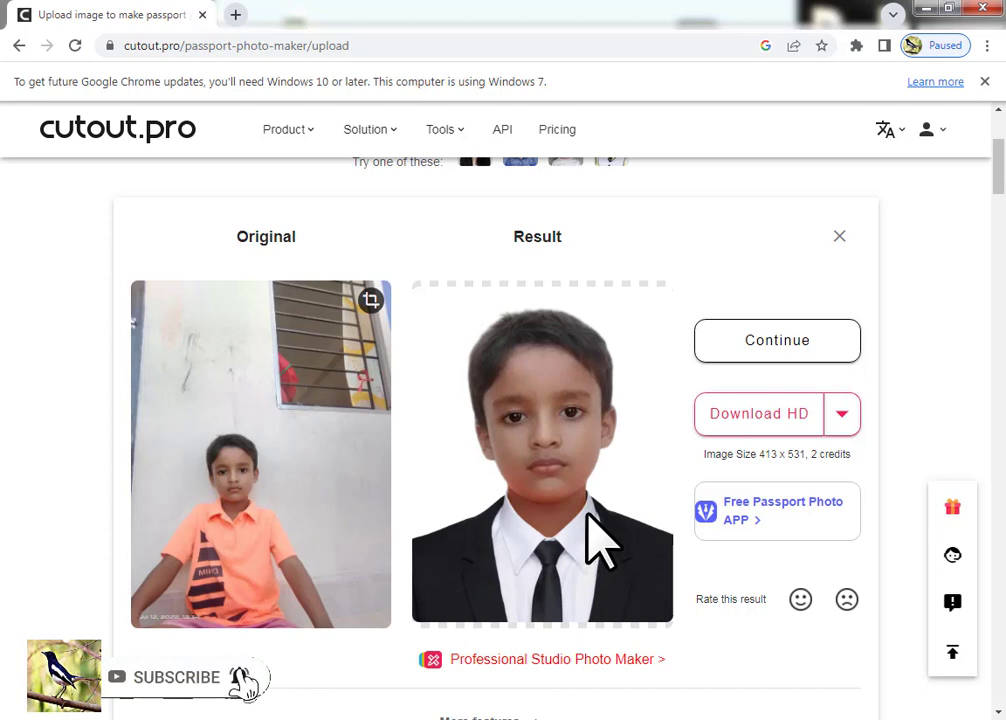
left_click(786, 424)
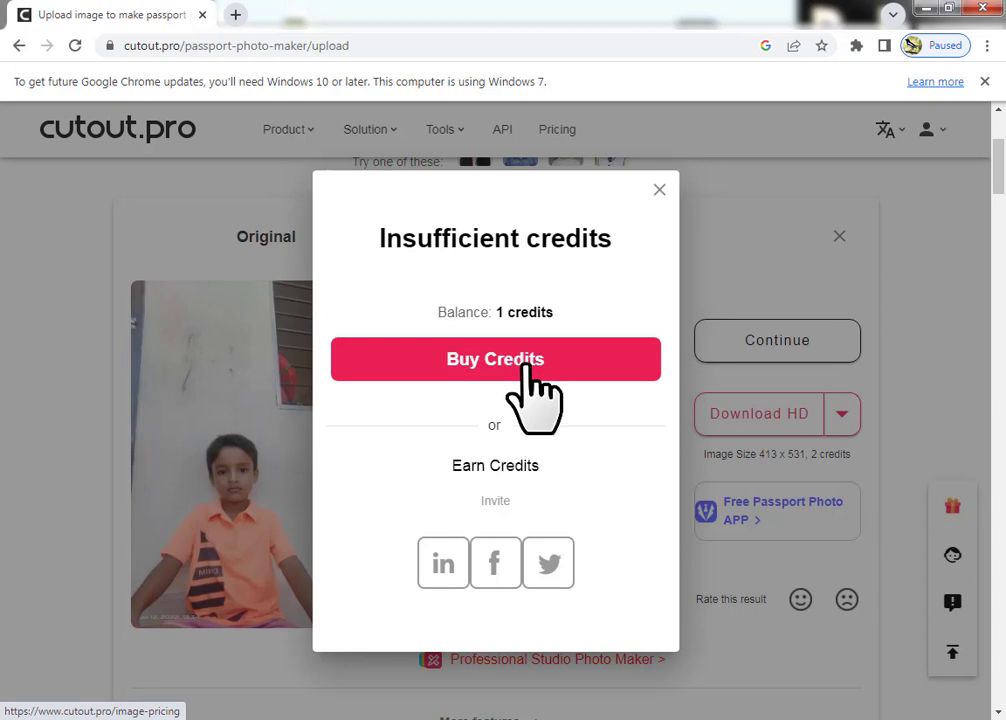
Choose Buy Credits in the Insufficient credits notice.
left_click(523, 362)
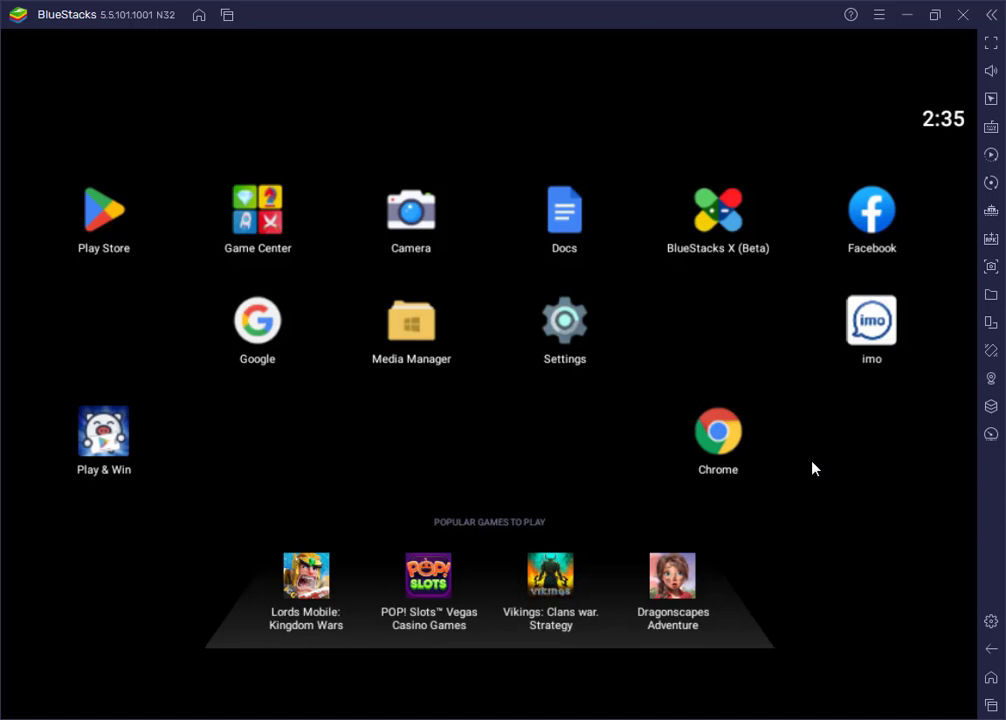
Open Chrome in BlueStacks and search Google for 'cutout pro', scrolling to the results.
left_click(729, 458)
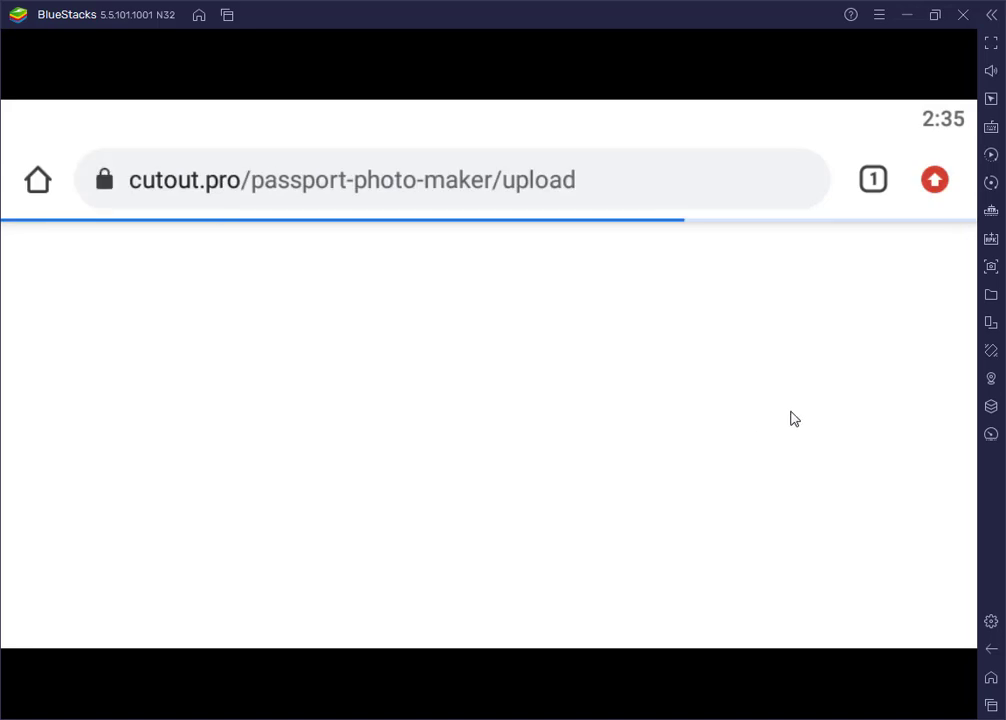
left_click(38, 186)
scroll(433, 523, "down", 3)
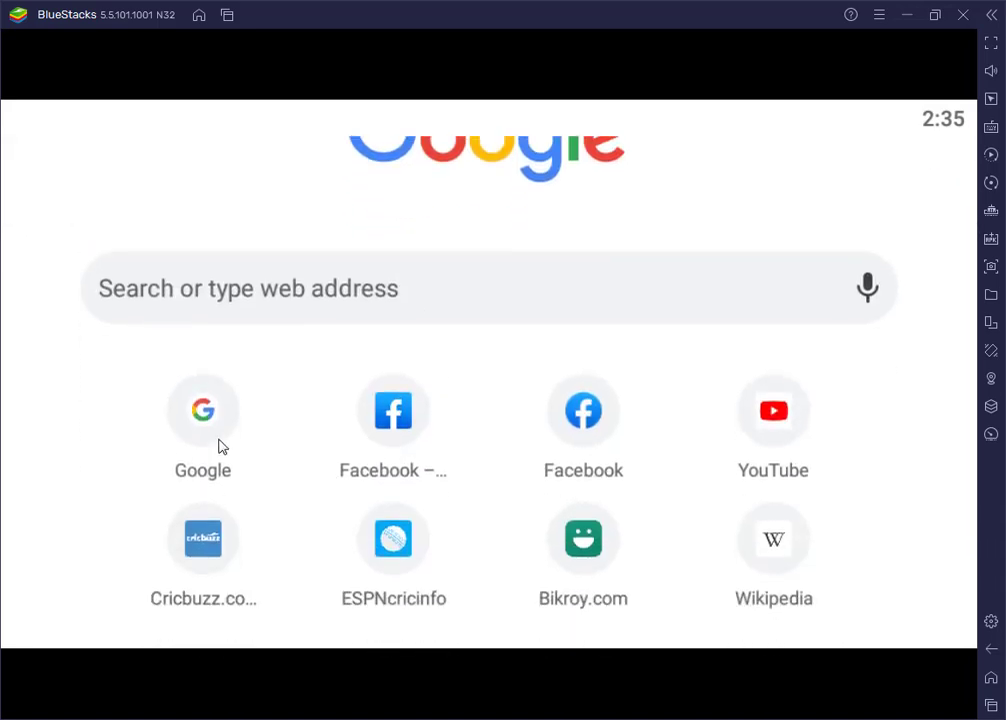
left_click(220, 446)
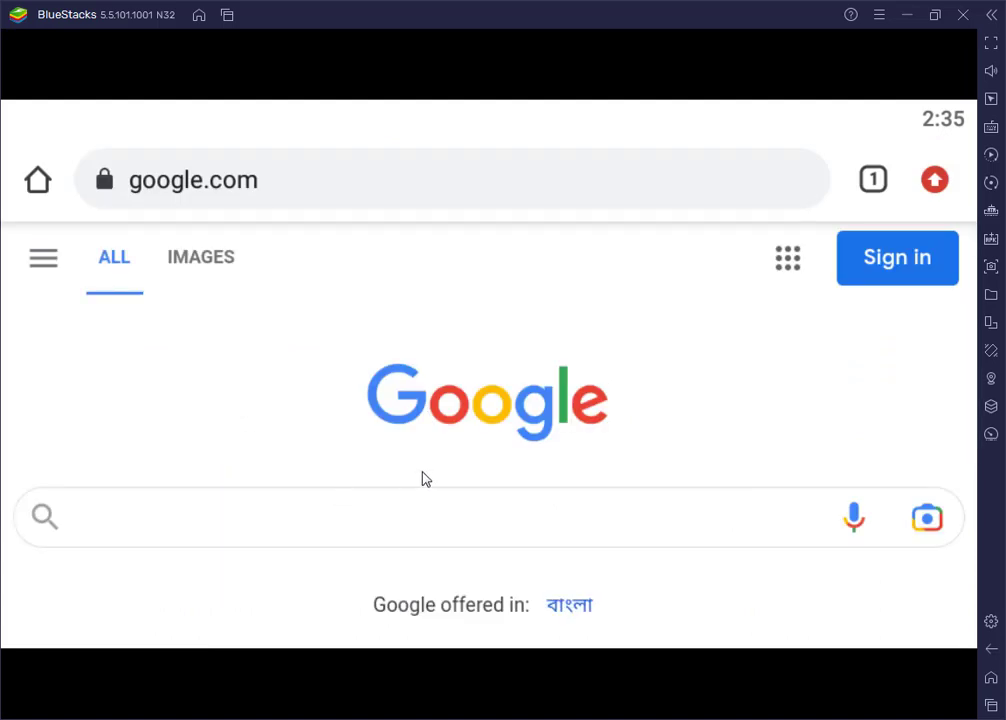
left_click(333, 518)
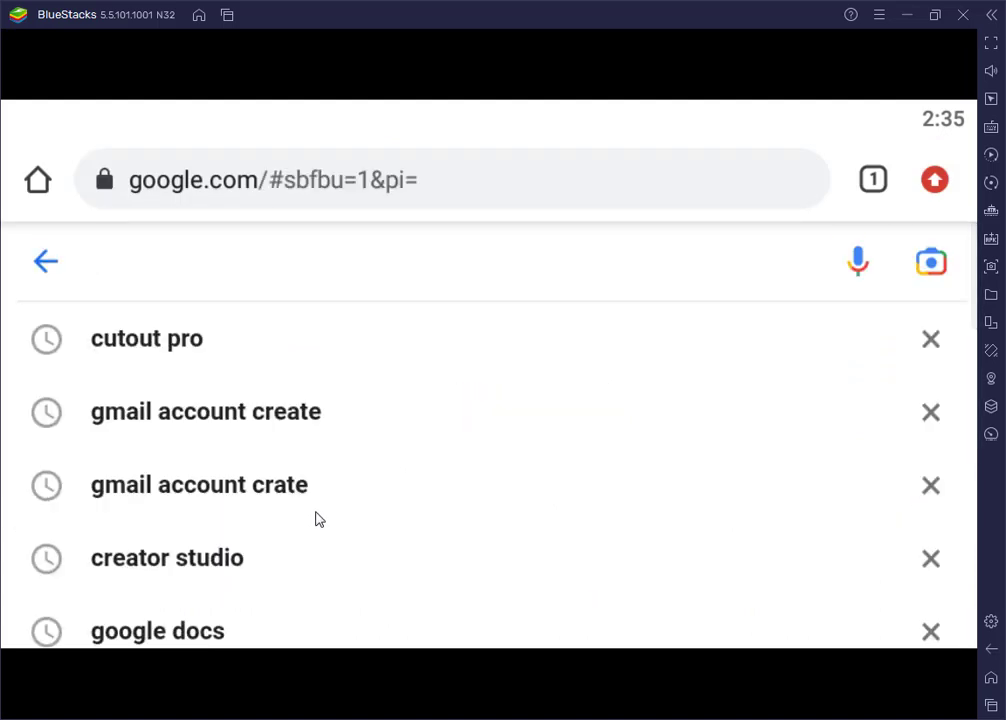
left_click(147, 339)
scroll(393, 427, "down", 3)
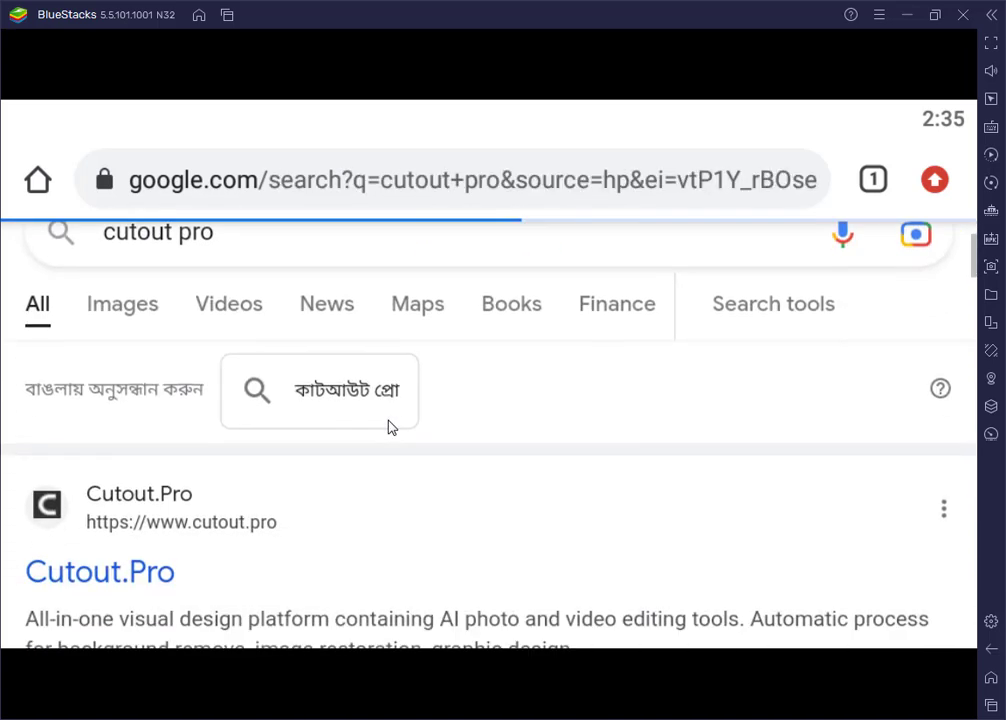
scroll(393, 427, "down", 5)
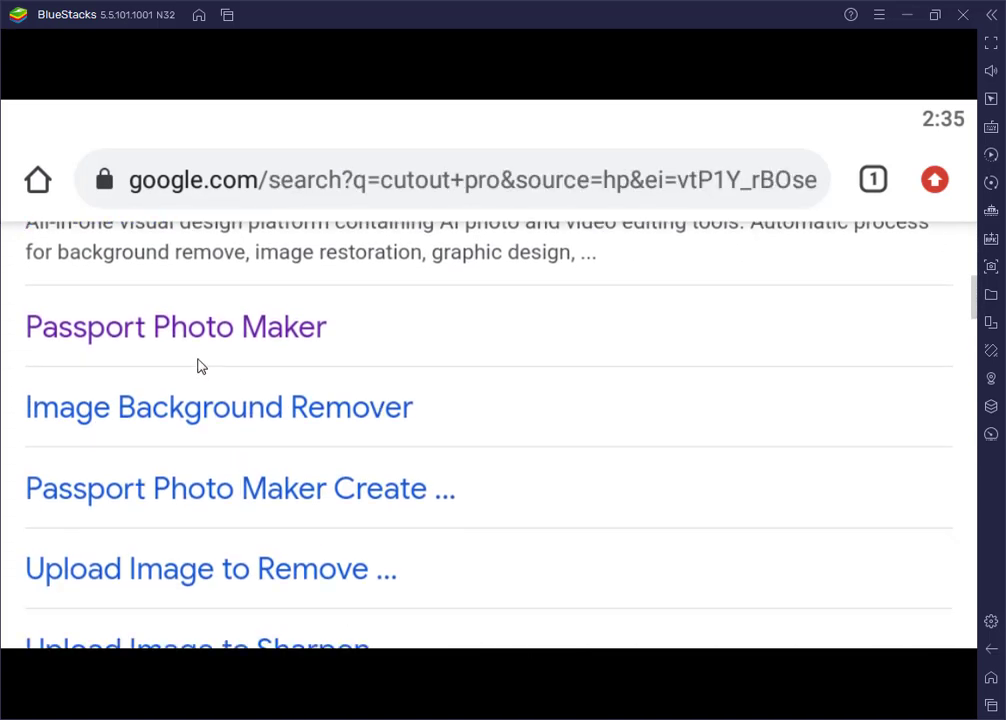
Open the Passport Photo Maker page in the emulator, then close the desktop Insufficient credits notice.
left_click(118, 340)
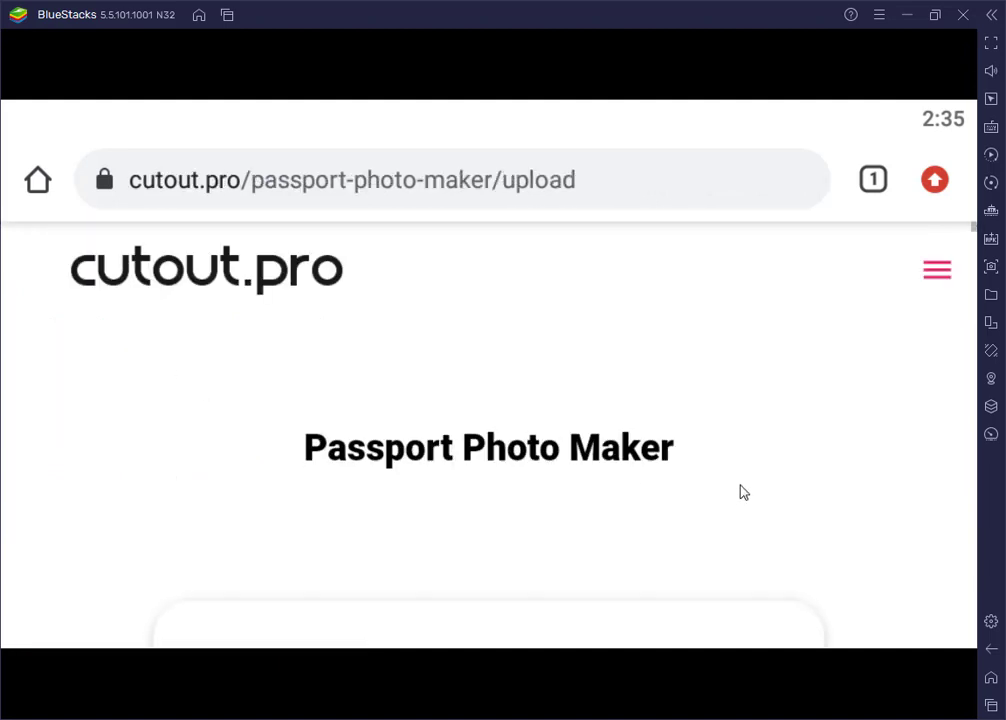
scroll(740, 492, "down", 3)
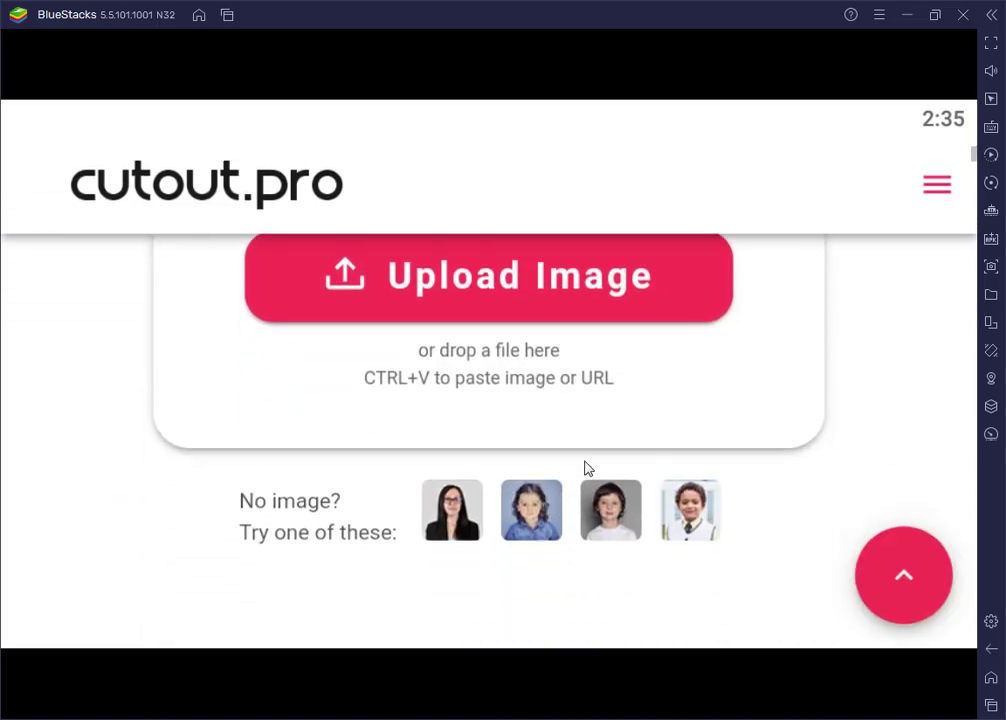
scroll(741, 528, "down", 2)
scroll(755, 543, "up", 2)
scroll(755, 543, "up", 2)
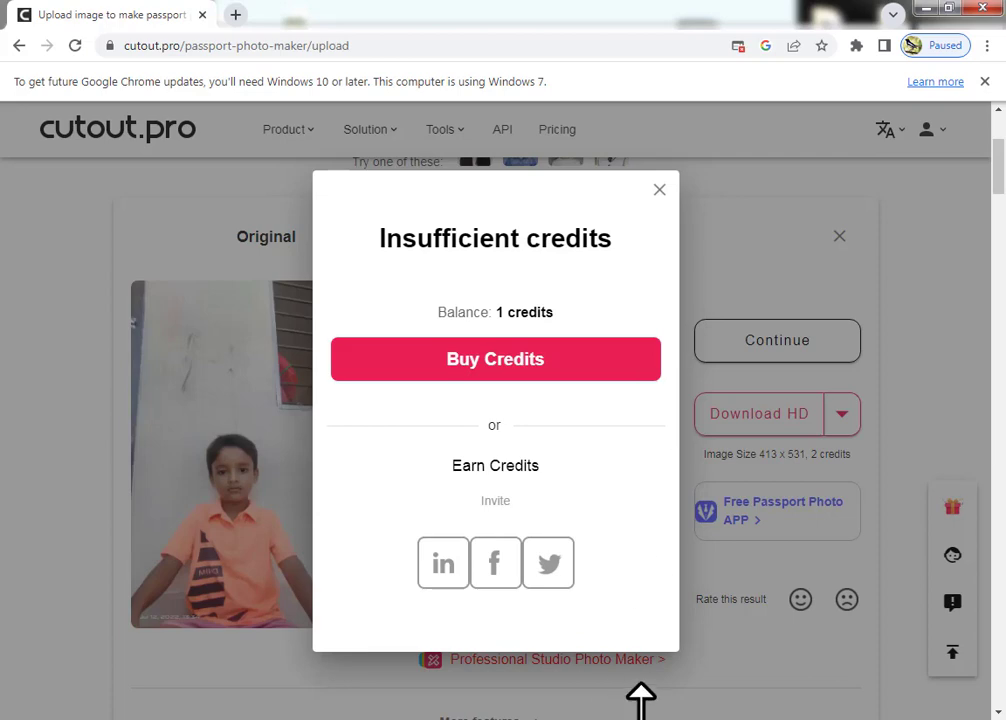
left_click(659, 190)
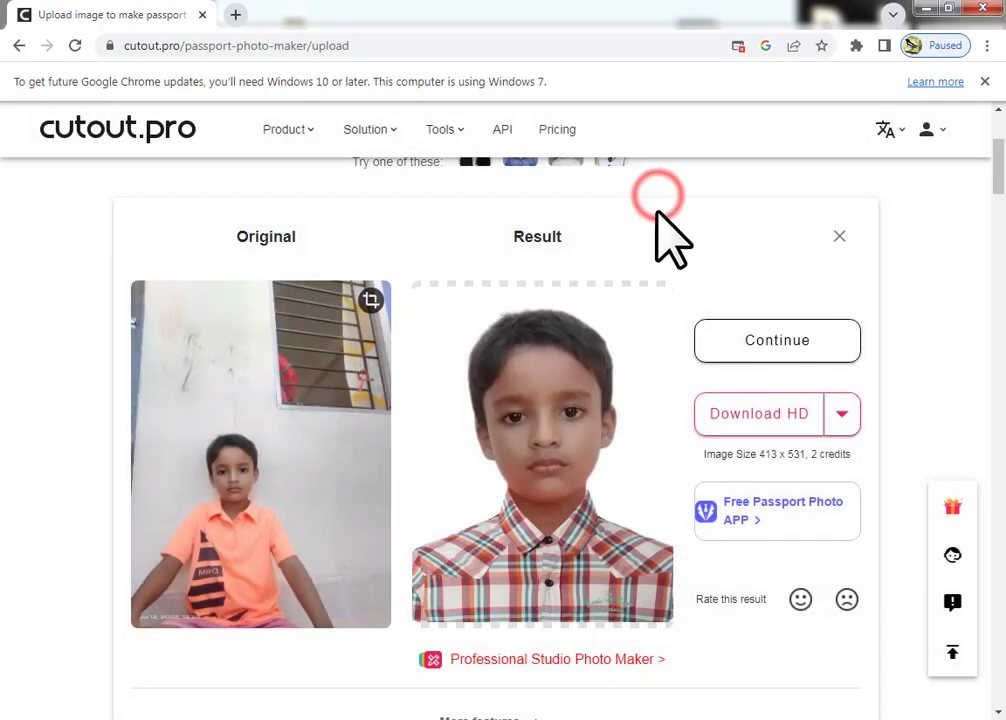